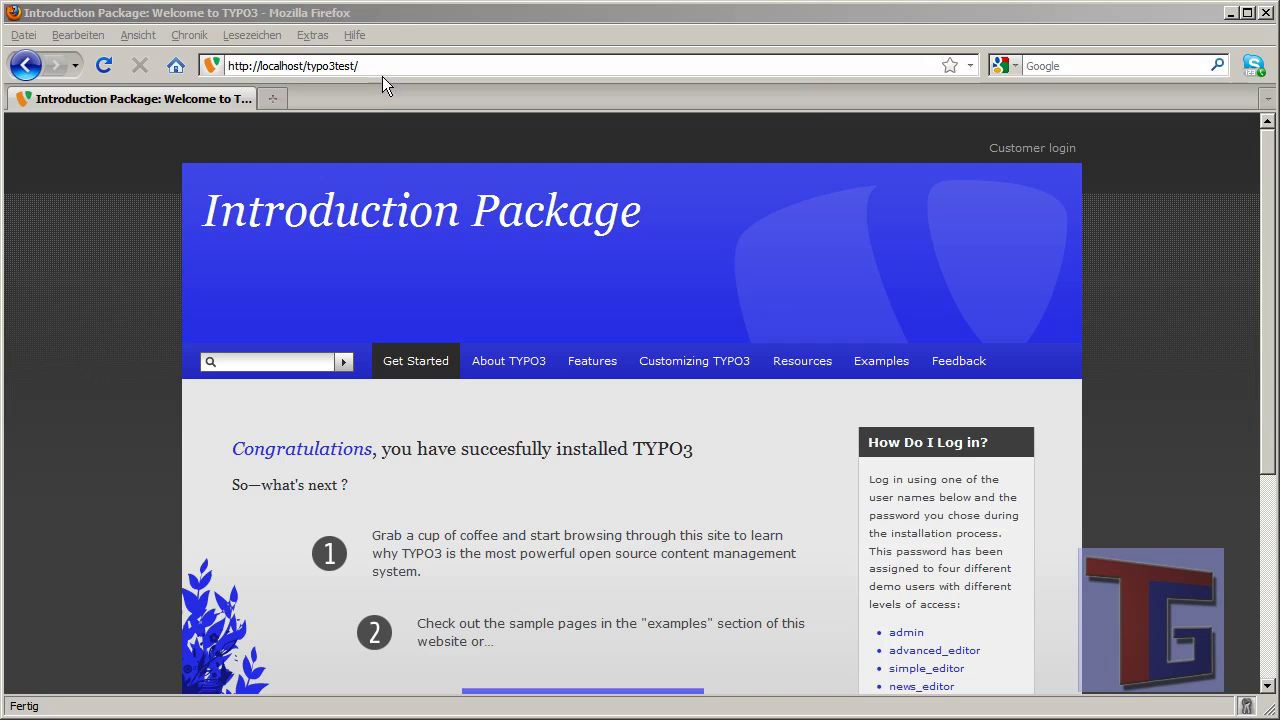
Step: Go to the site's /typo3 backend address and log in as administrator
click(413, 67)
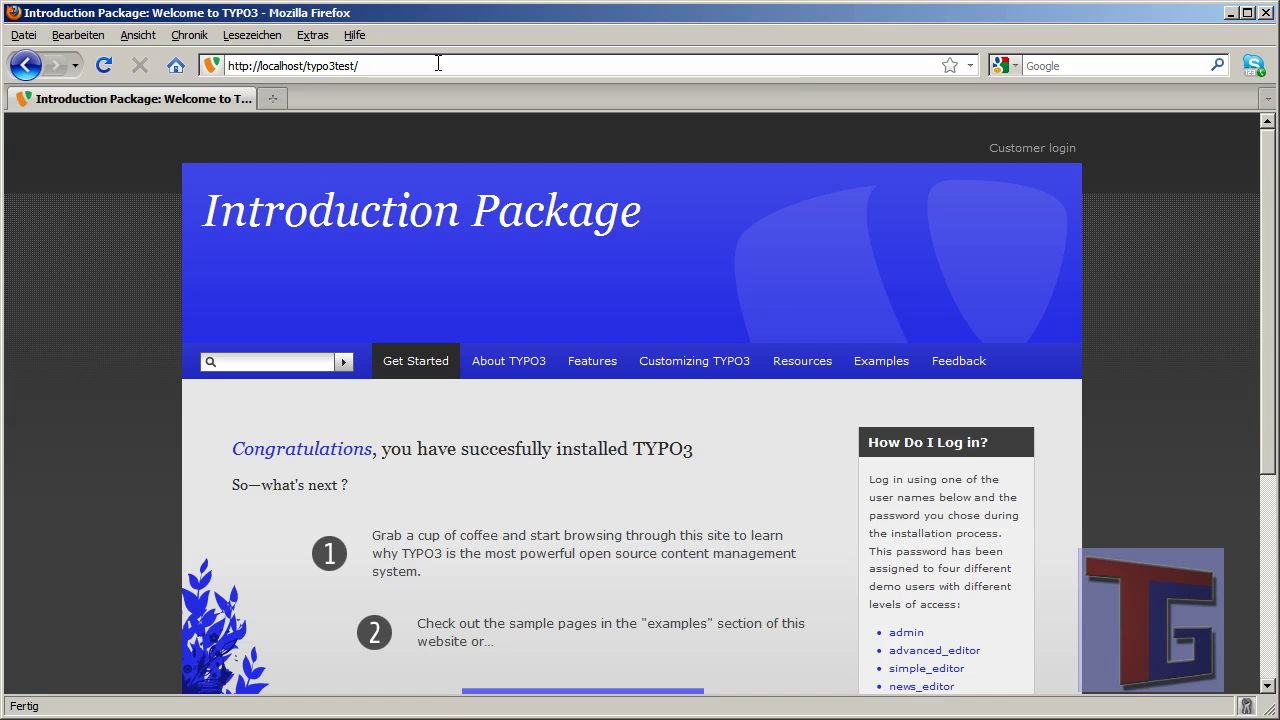
text(typo)
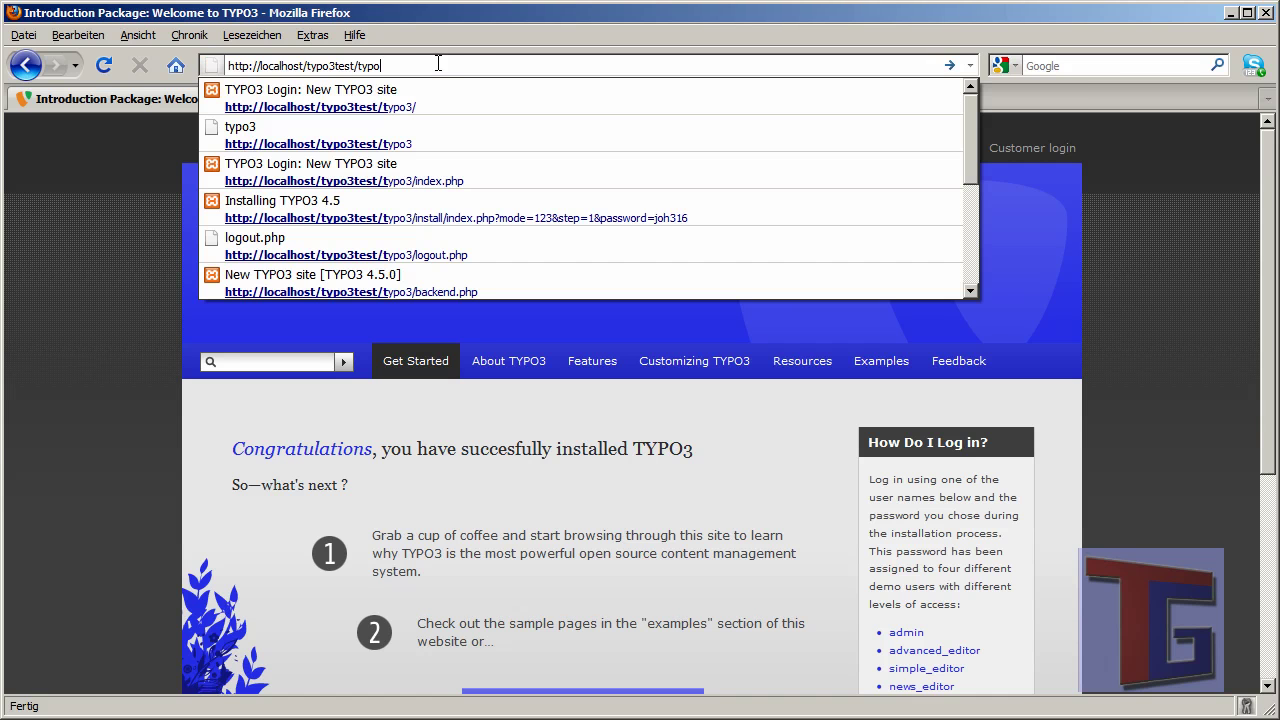
text(3)
key(Return)
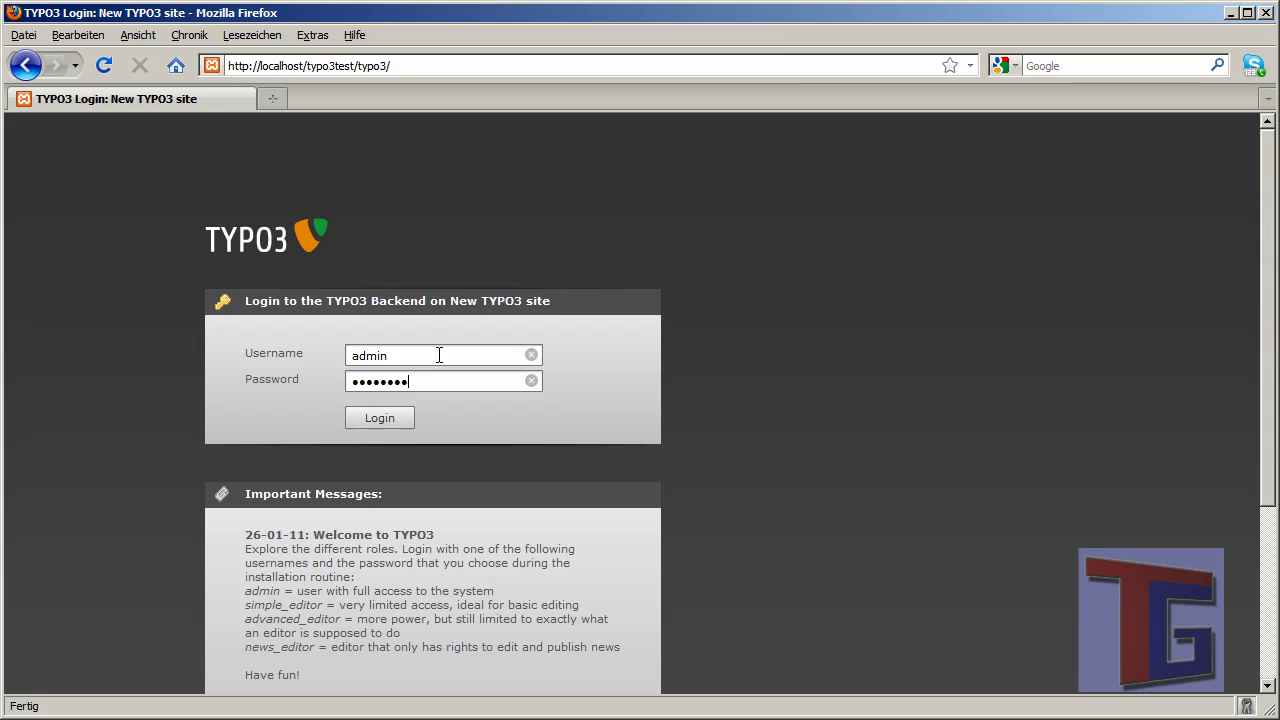
click(372, 420)
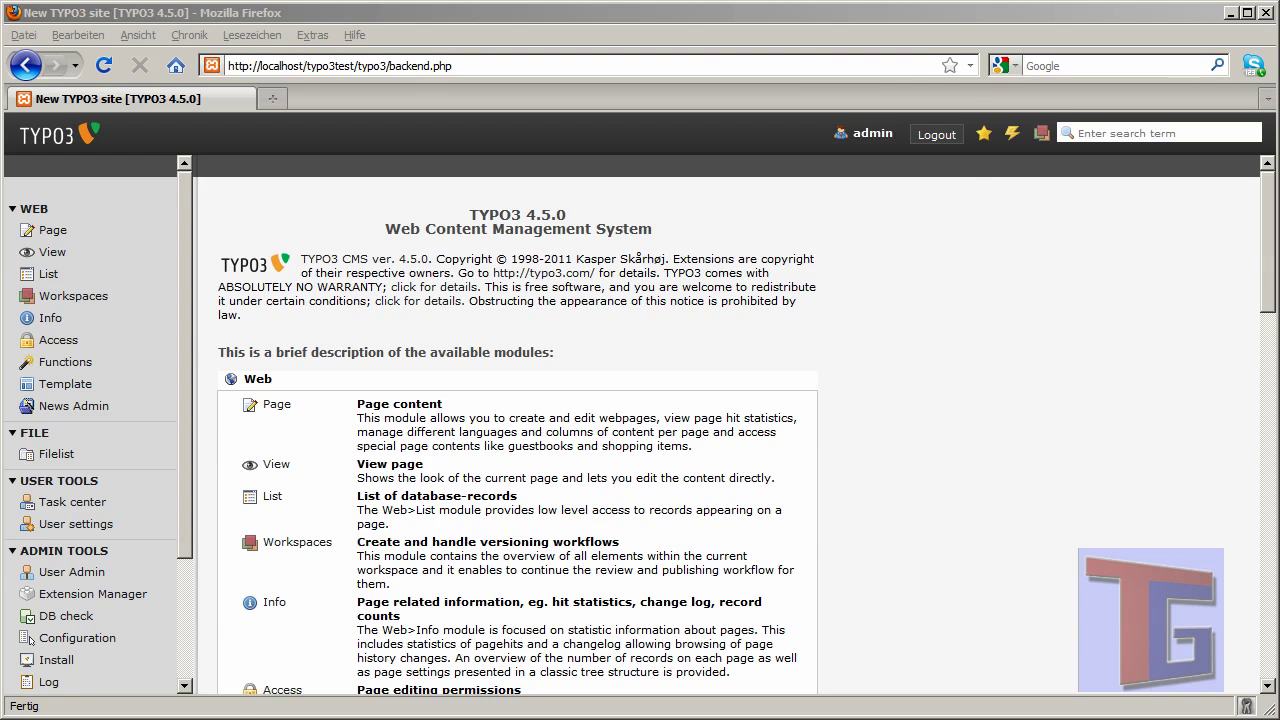
click(414, 177)
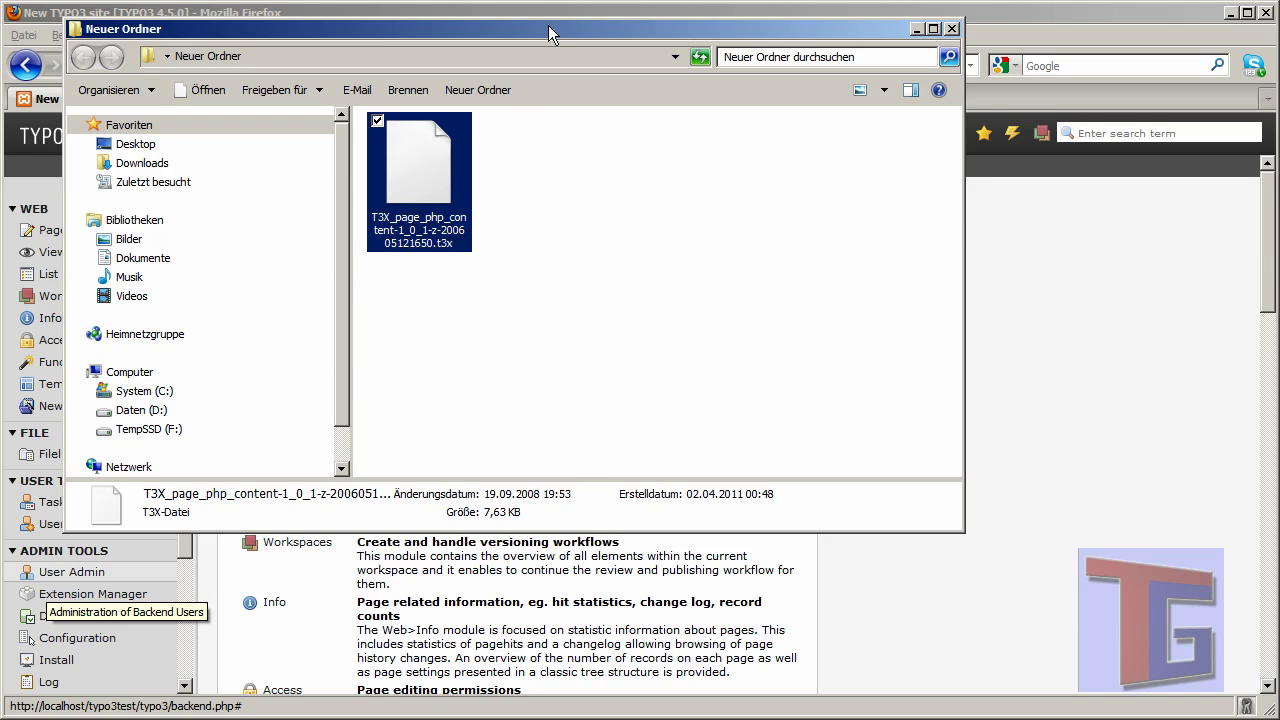
drag(550, 32, 754, 136)
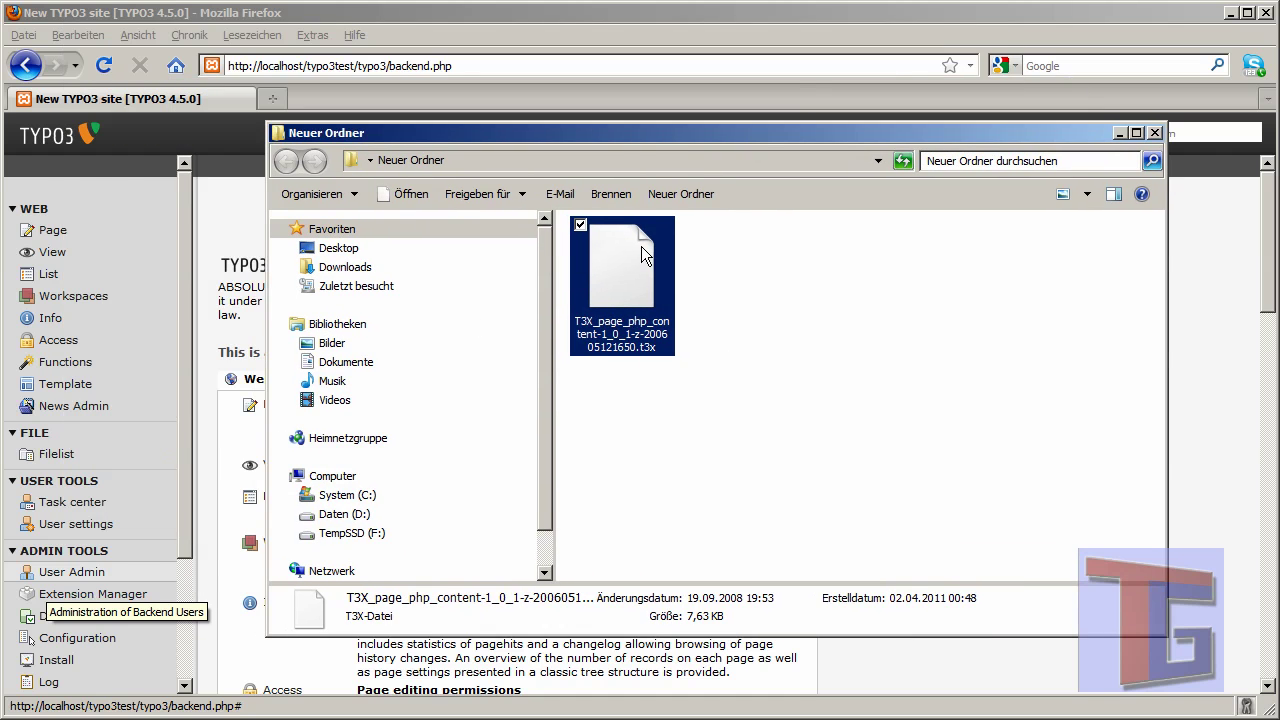
drag(643, 137, 581, 194)
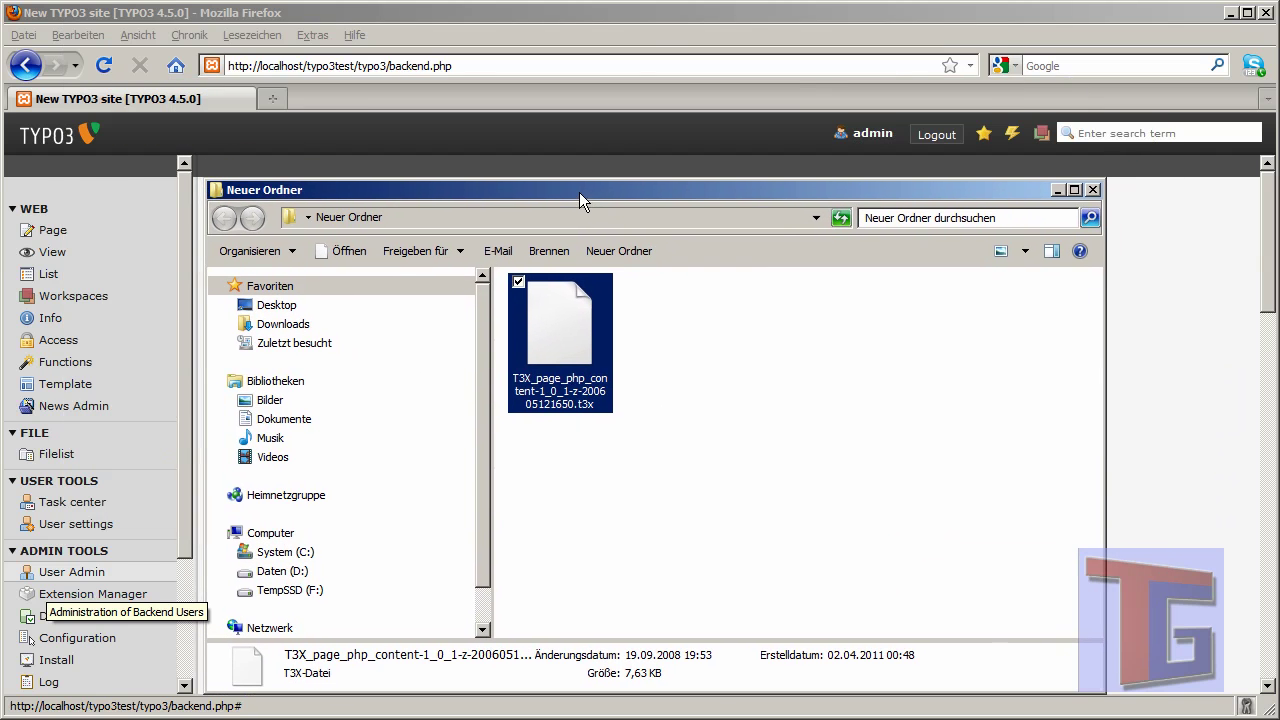
click(644, 14)
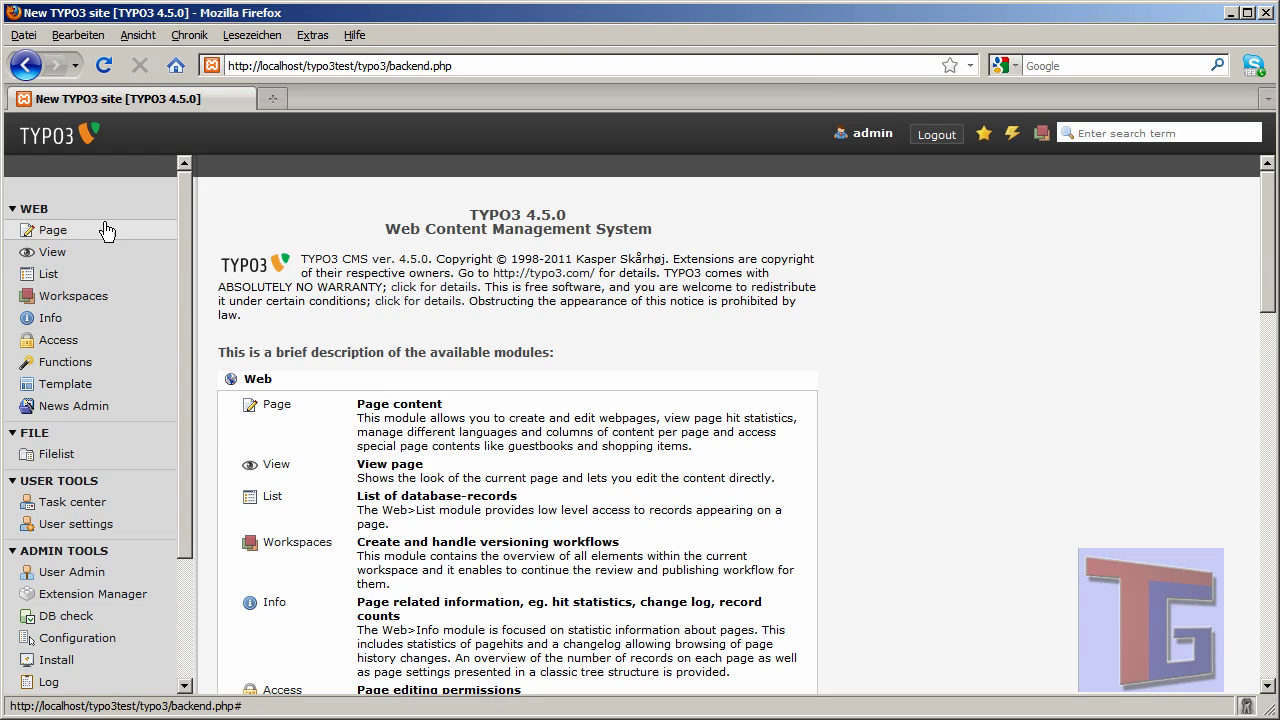
Step: Go from the Page module to the Extension Manager and scroll through the loaded extensions
click(53, 237)
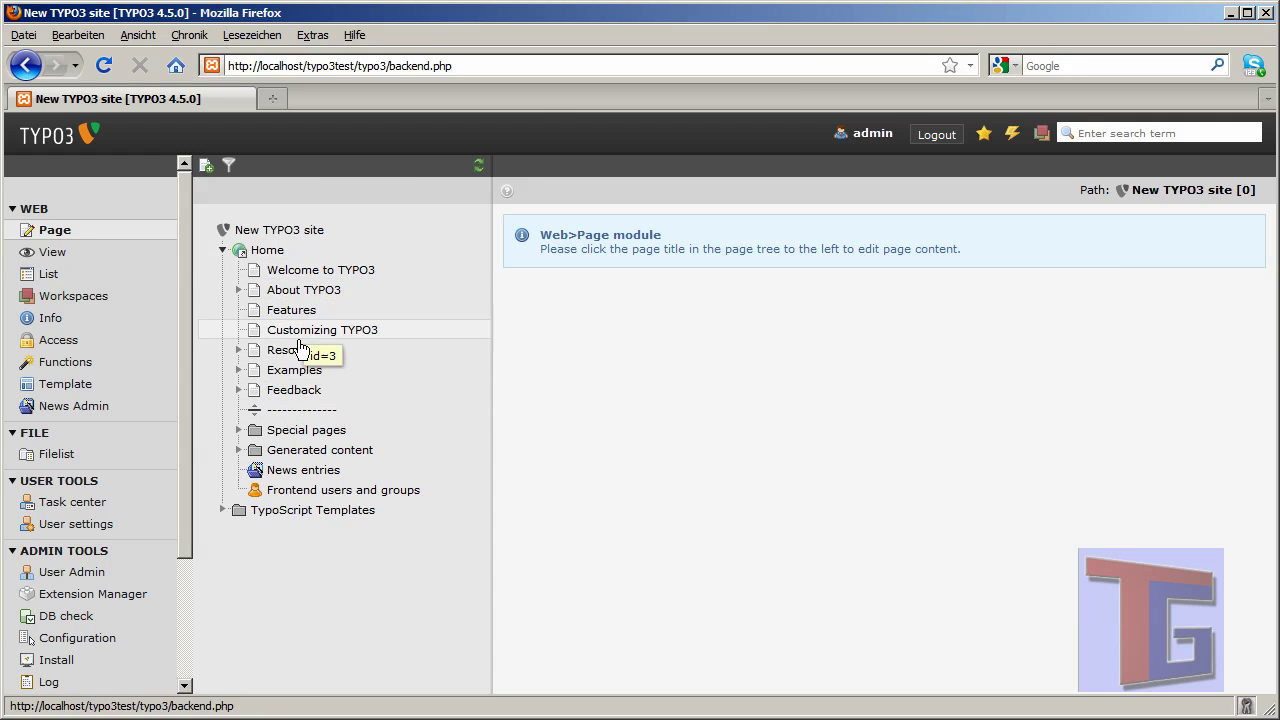
drag(185, 378, 191, 525)
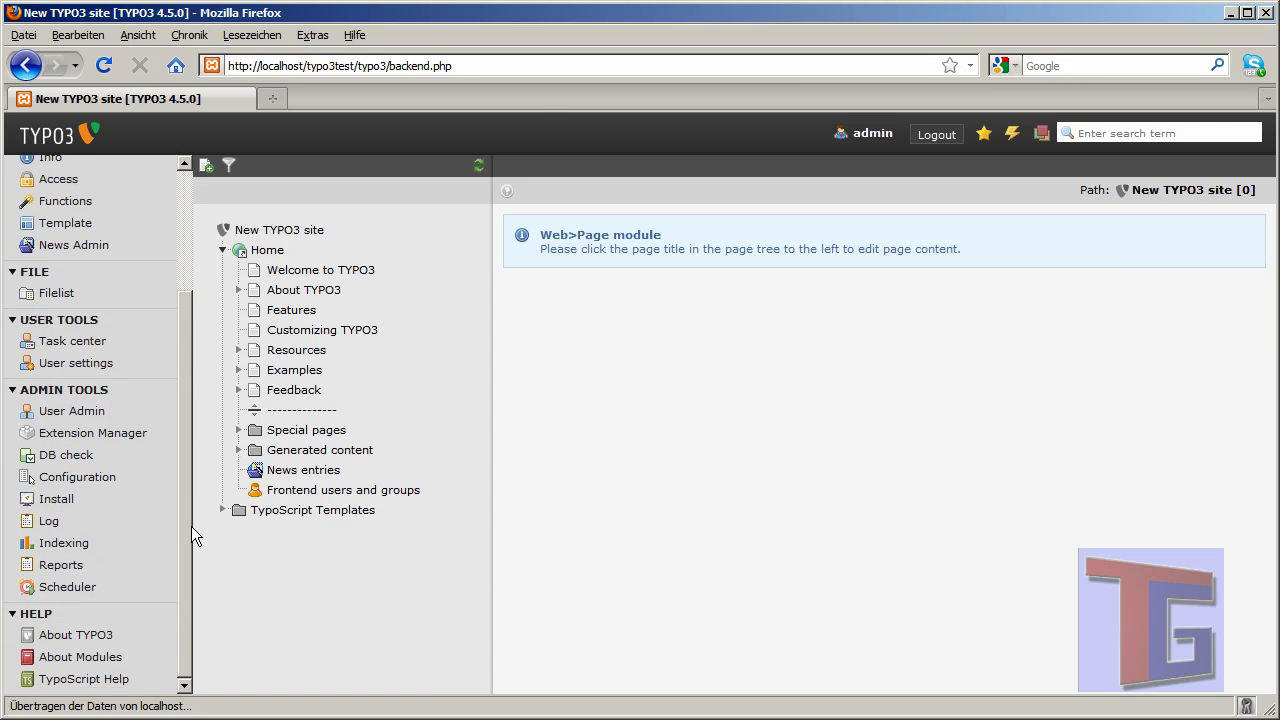
click(83, 438)
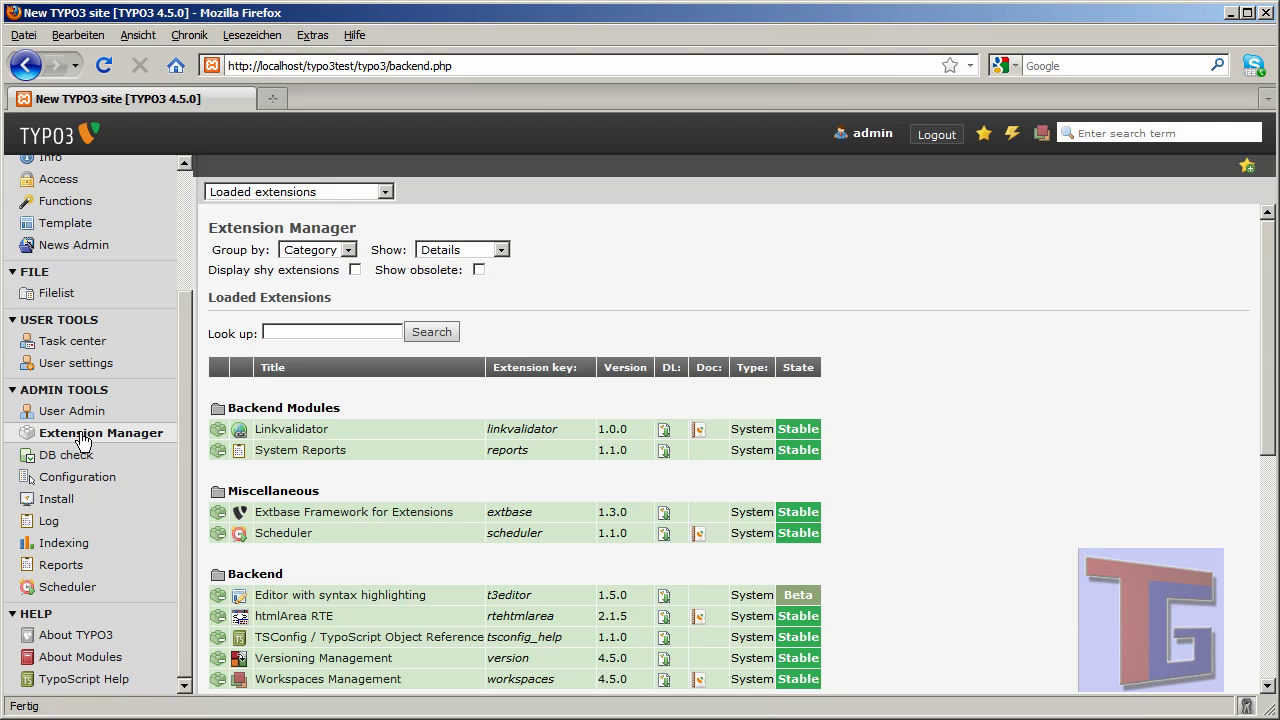
drag(1267, 378, 1265, 470)
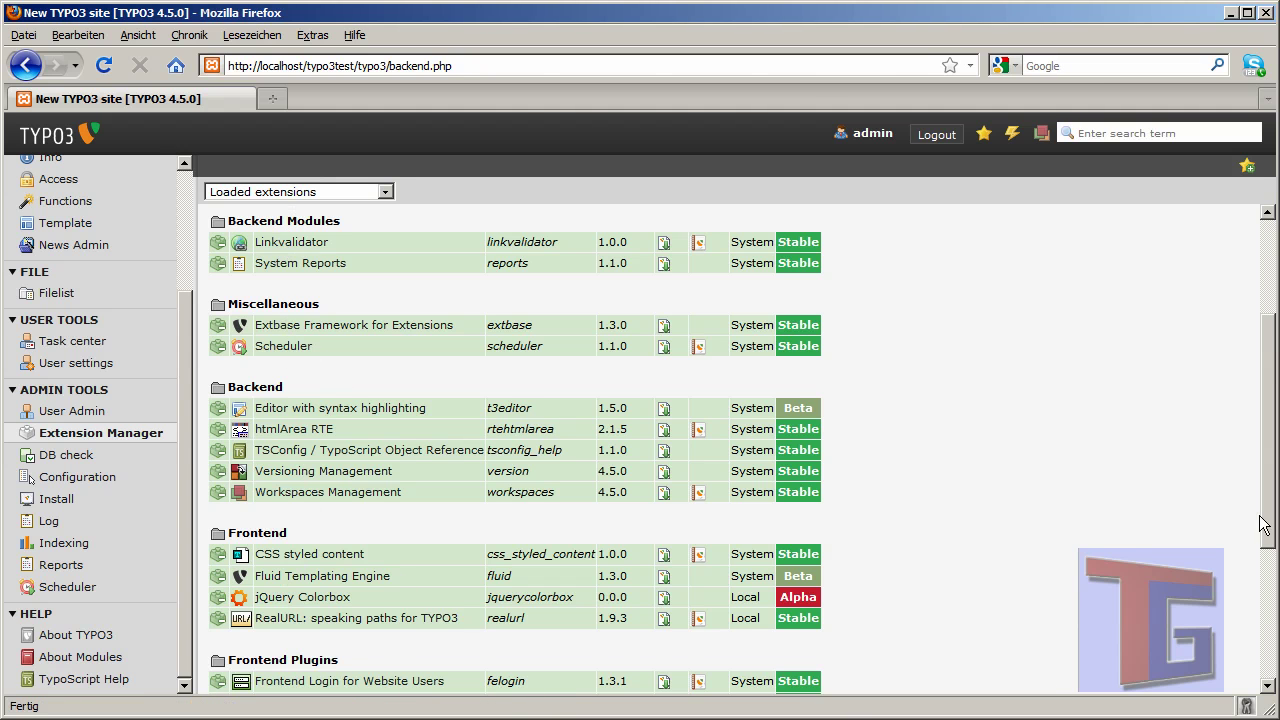
drag(1267, 490, 1265, 607)
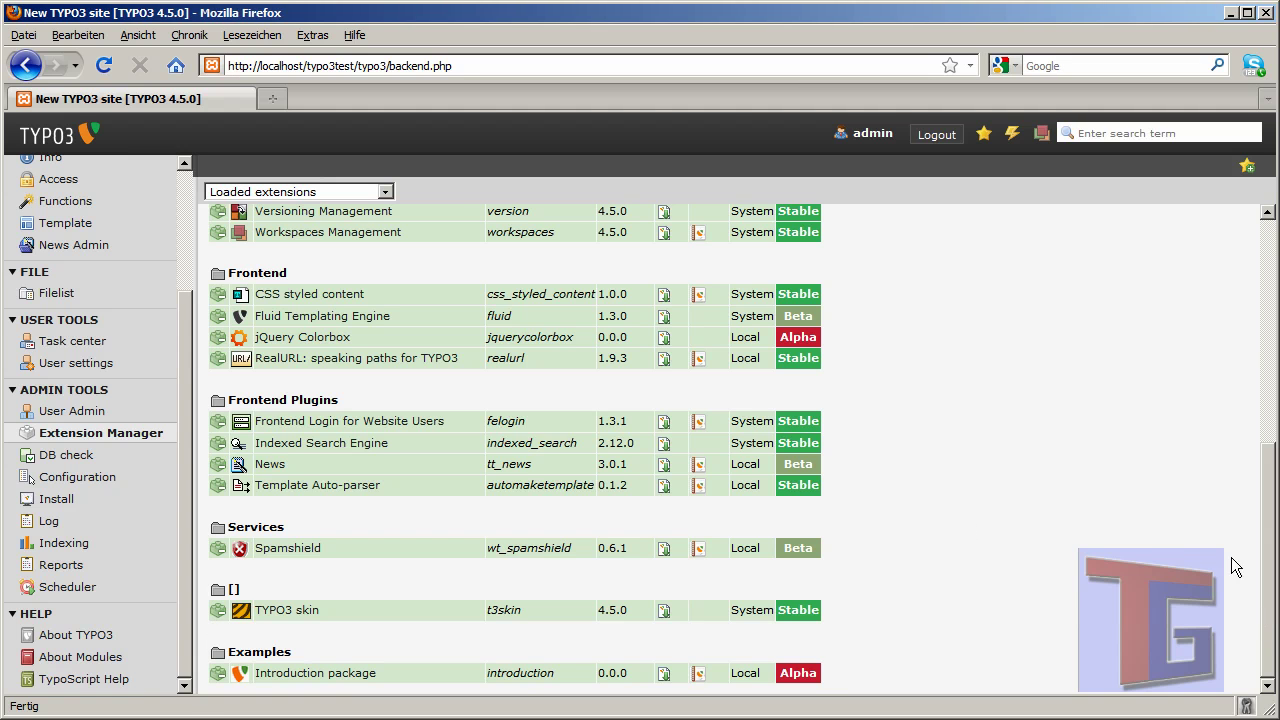
drag(1267, 552, 718, 309)
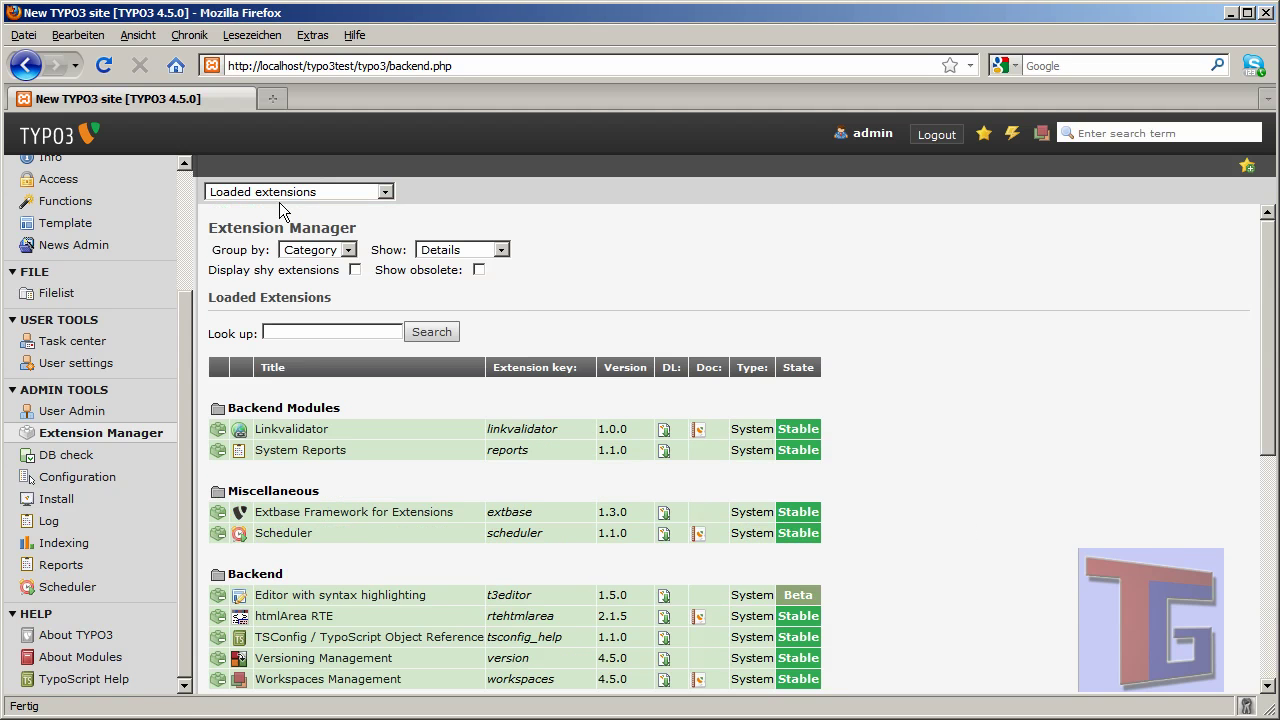
Step: Switch the Extension Manager to Import extensions and highlight the 'Upload extension file directly (.t3x)' section
click(229, 192)
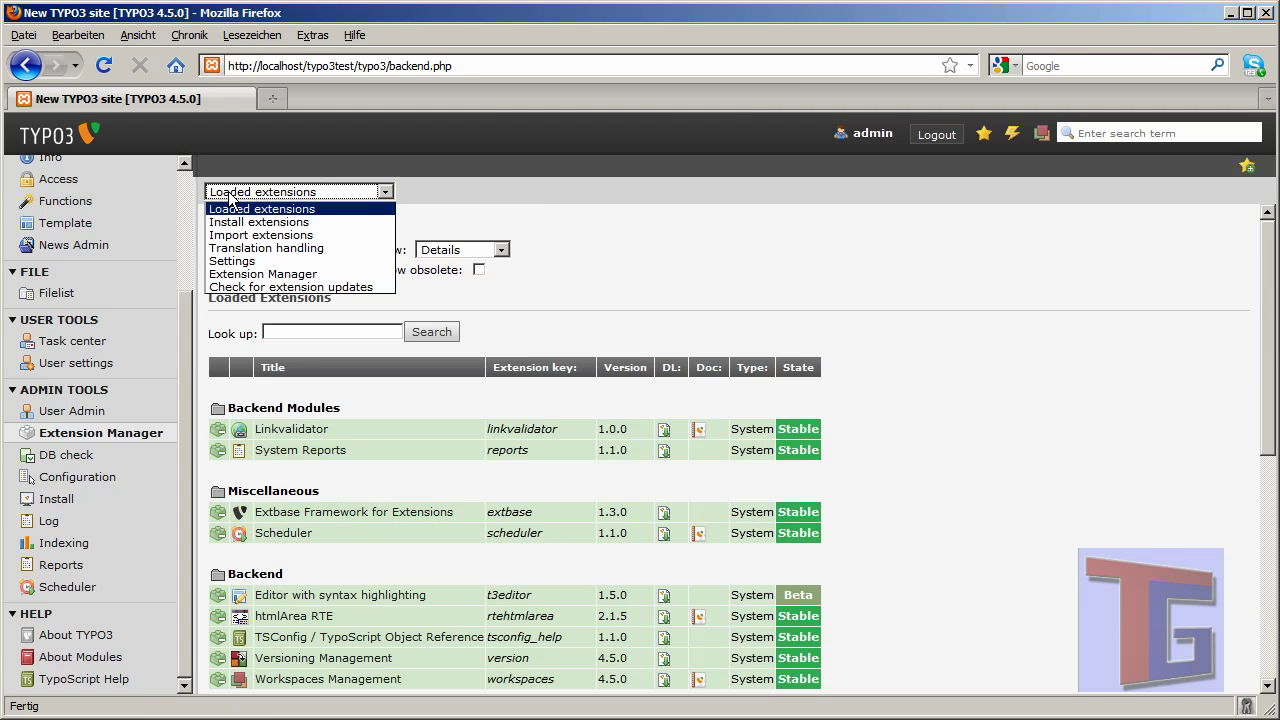
click(278, 237)
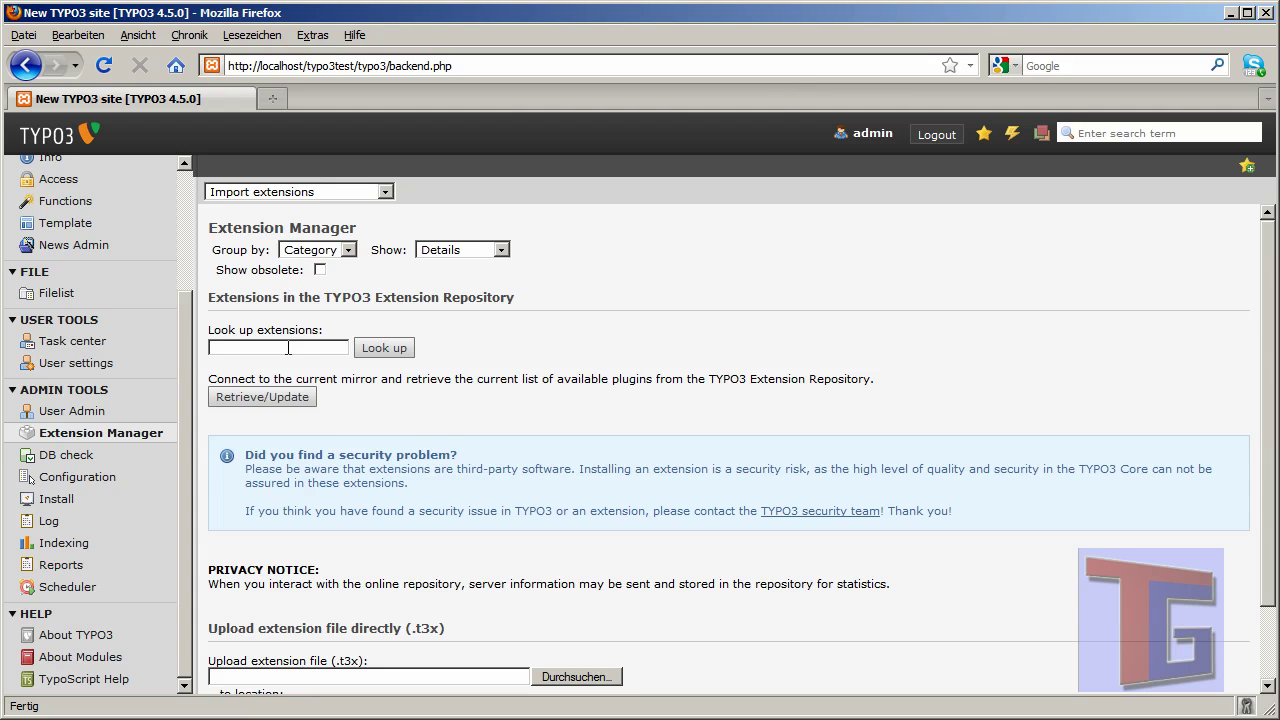
mouse_move(298, 352)
drag(1272, 320, 1266, 440)
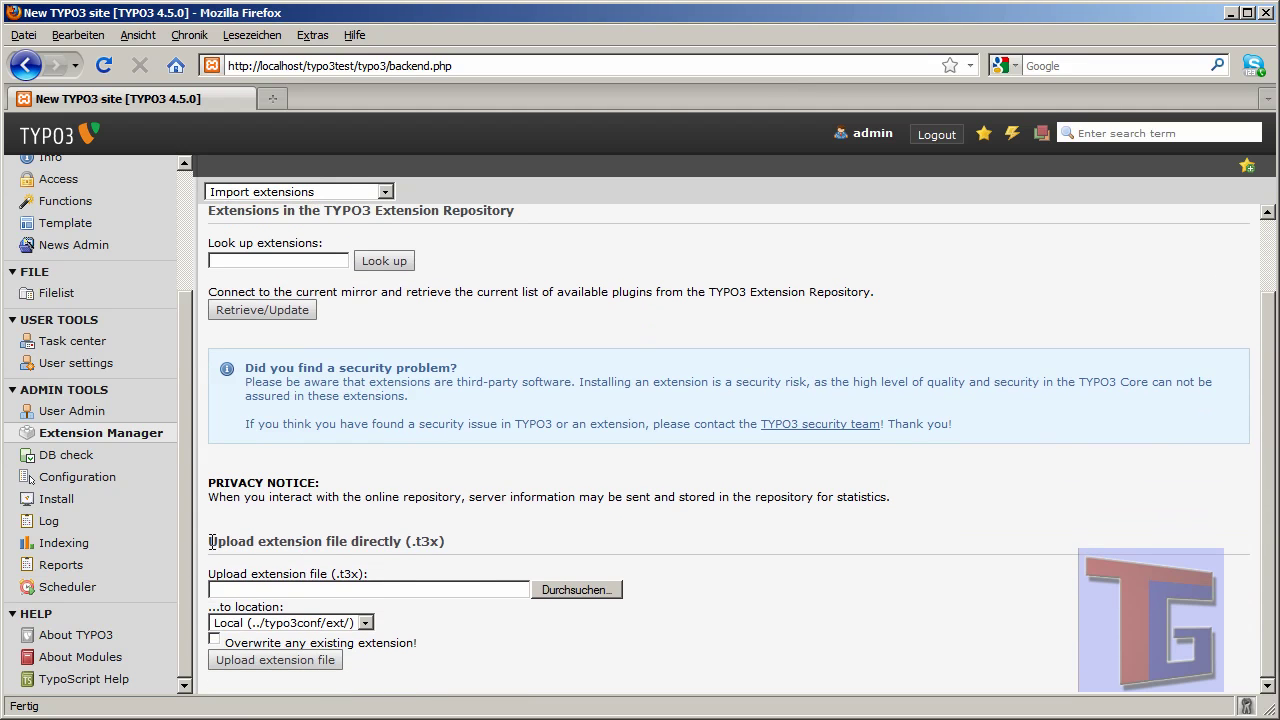
drag(211, 541, 400, 545)
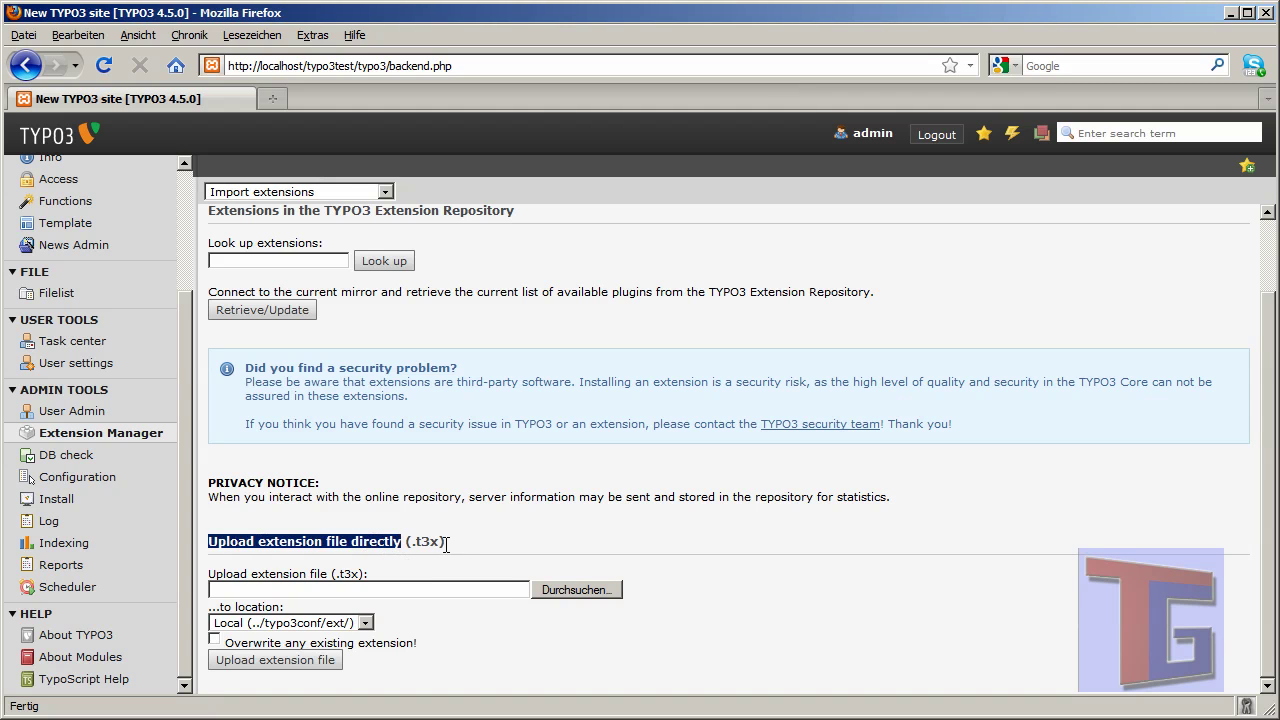
drag(410, 541, 445, 543)
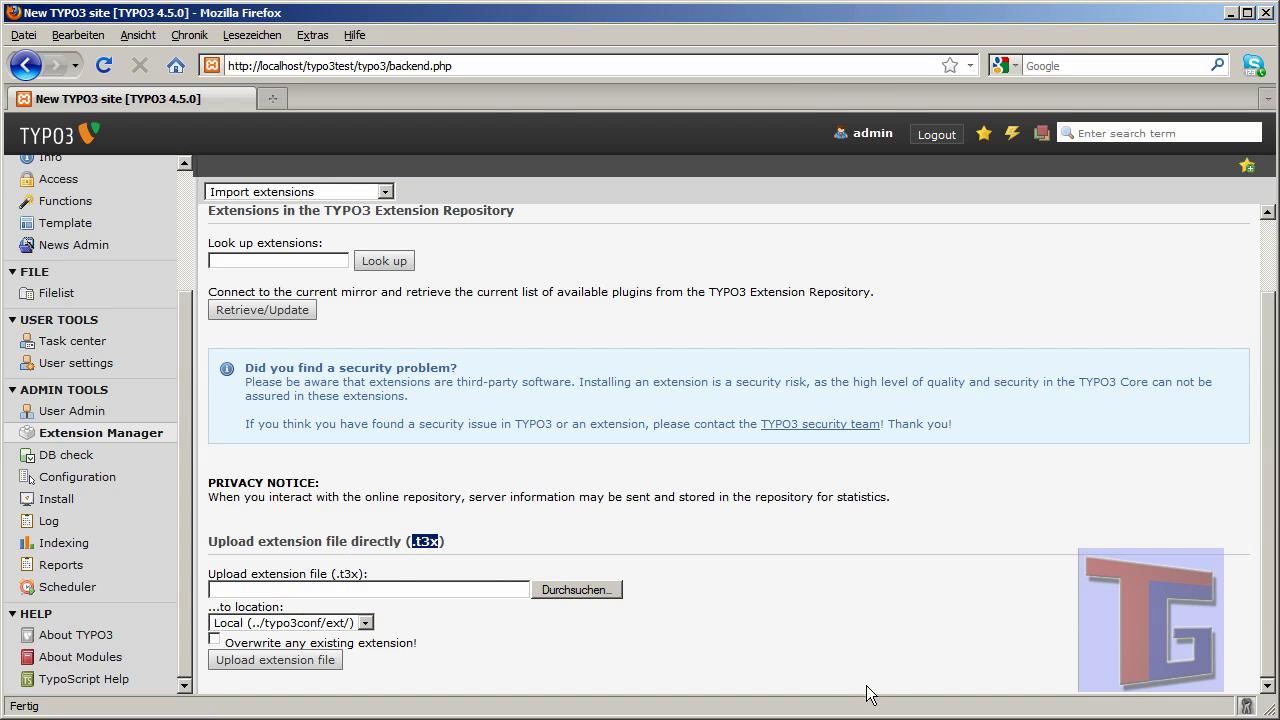
Step: Choose the page_php_content .t3x file and upload it to the Local location
key(alt+Tab)
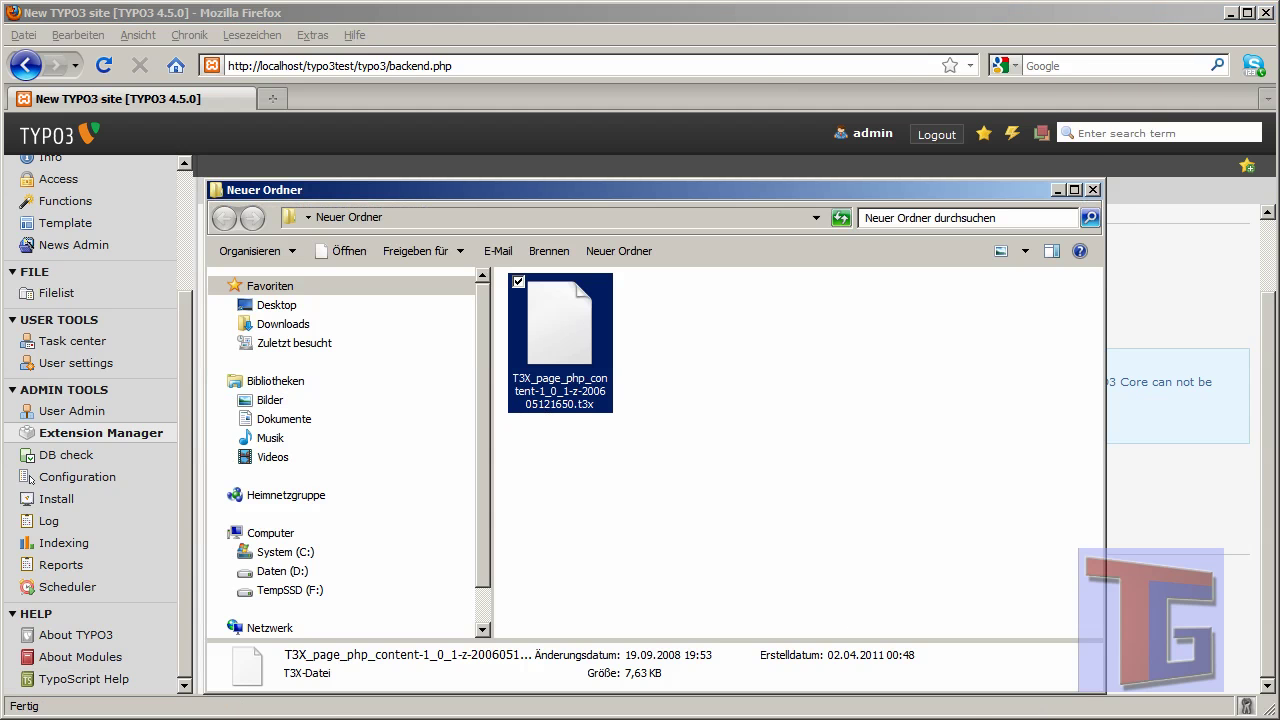
key(alt+Tab)
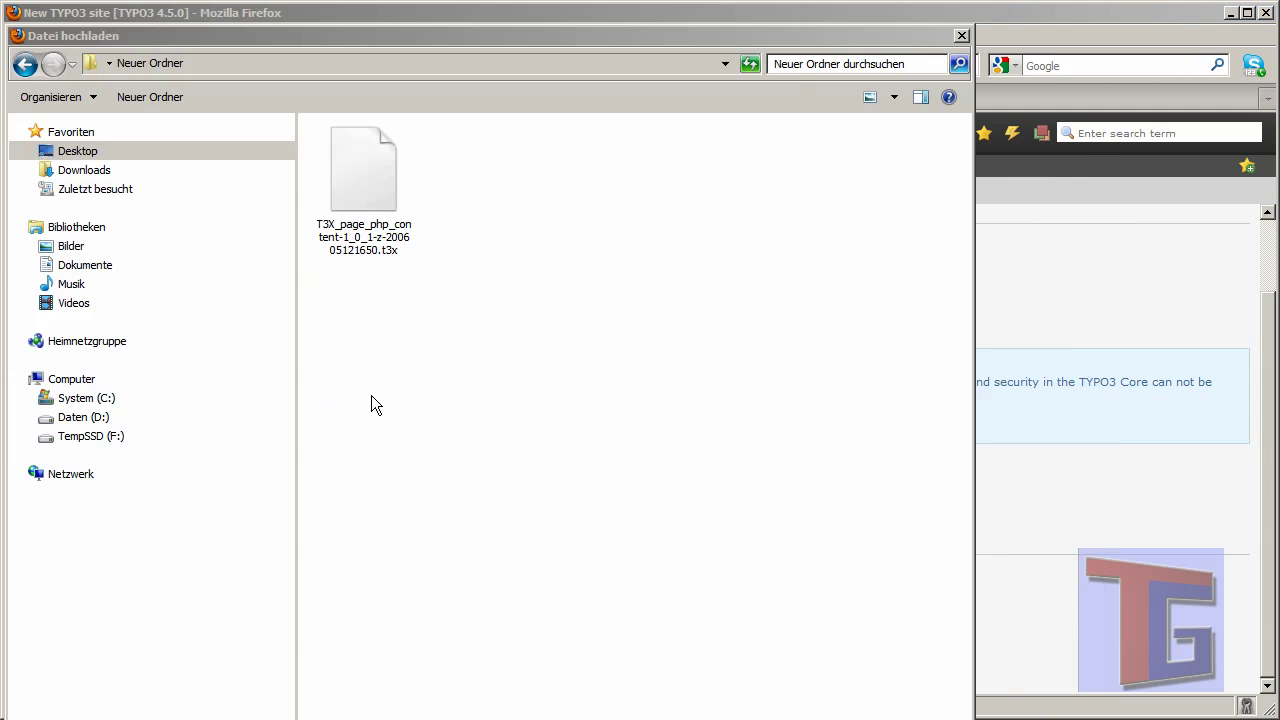
click(362, 180)
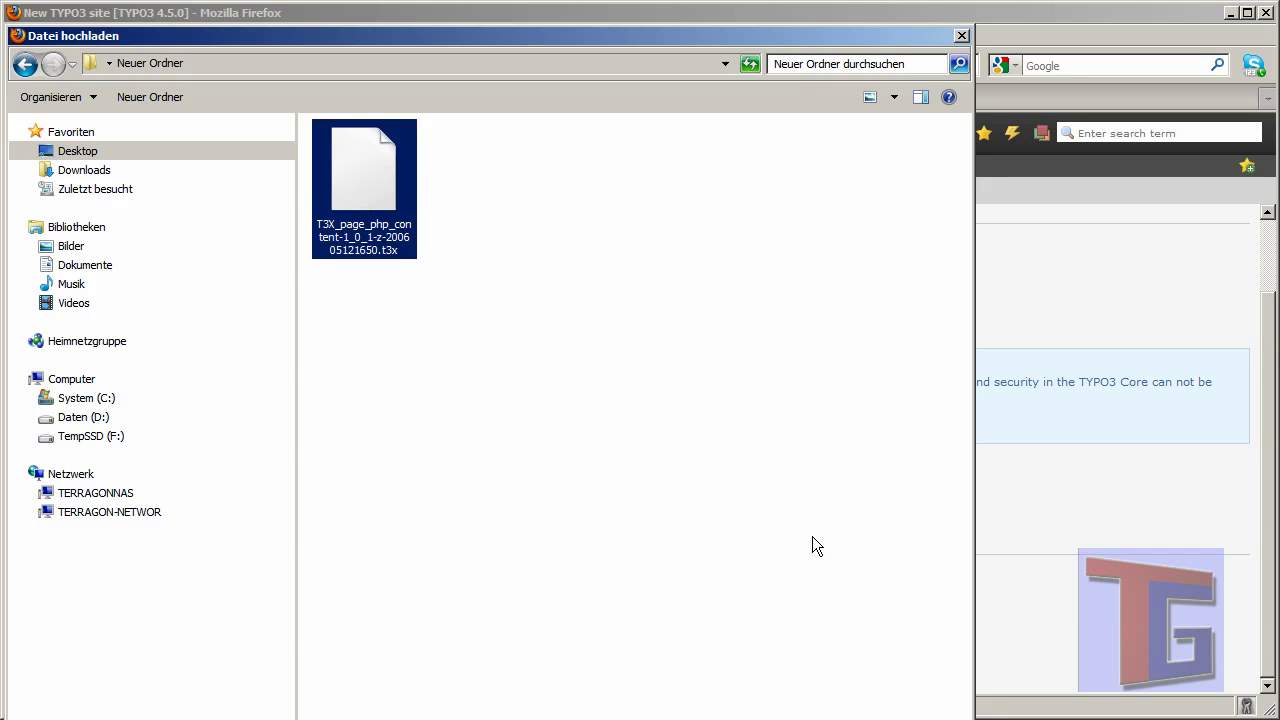
double_click(373, 180)
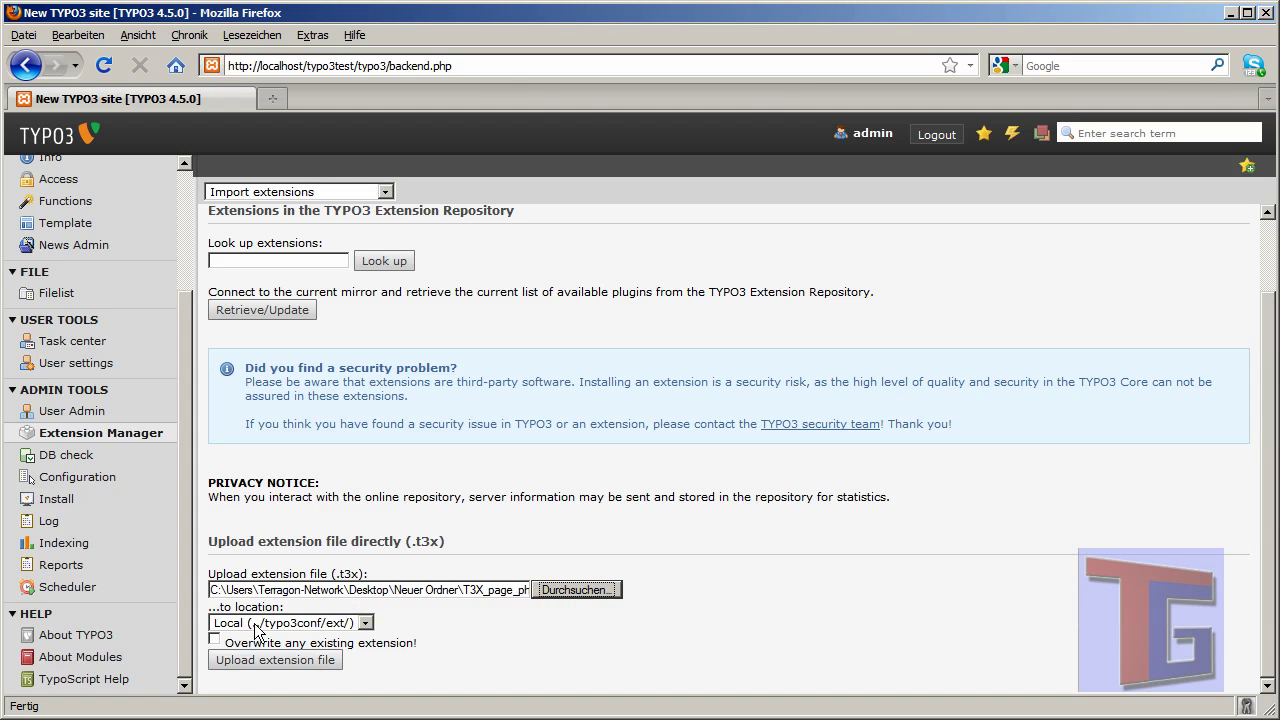
drag(293, 617, 210, 614)
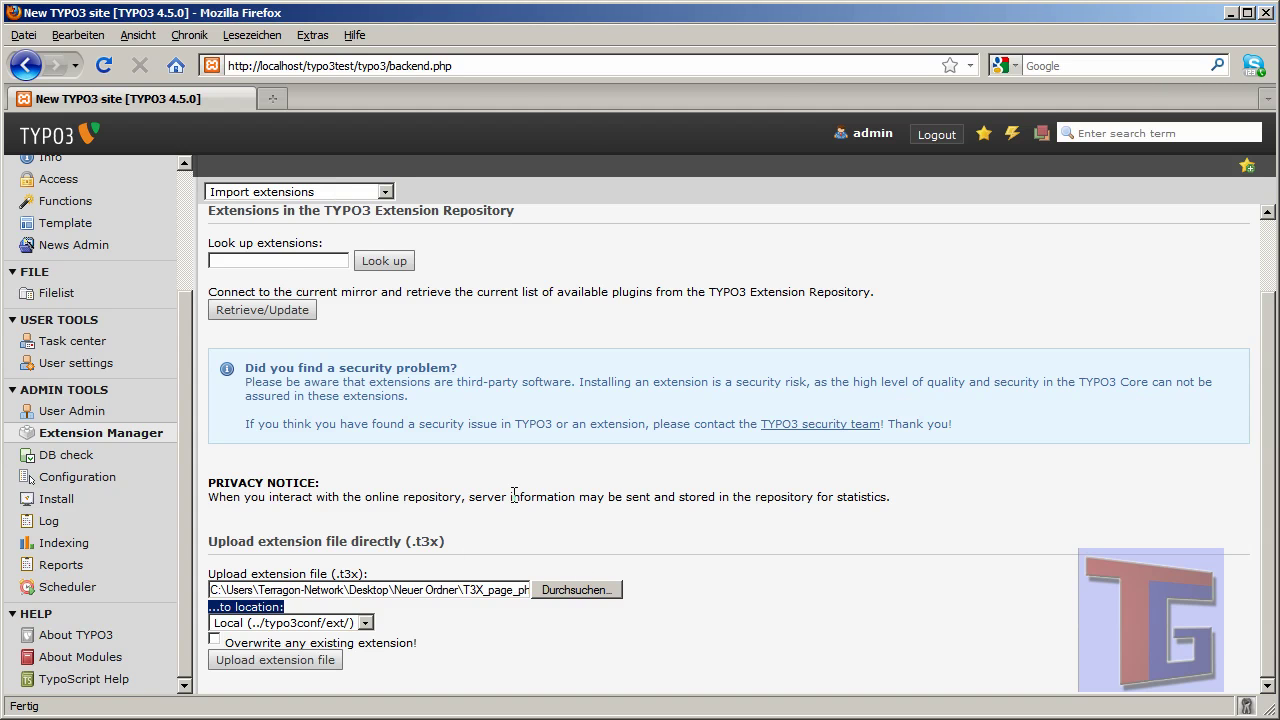
click(288, 664)
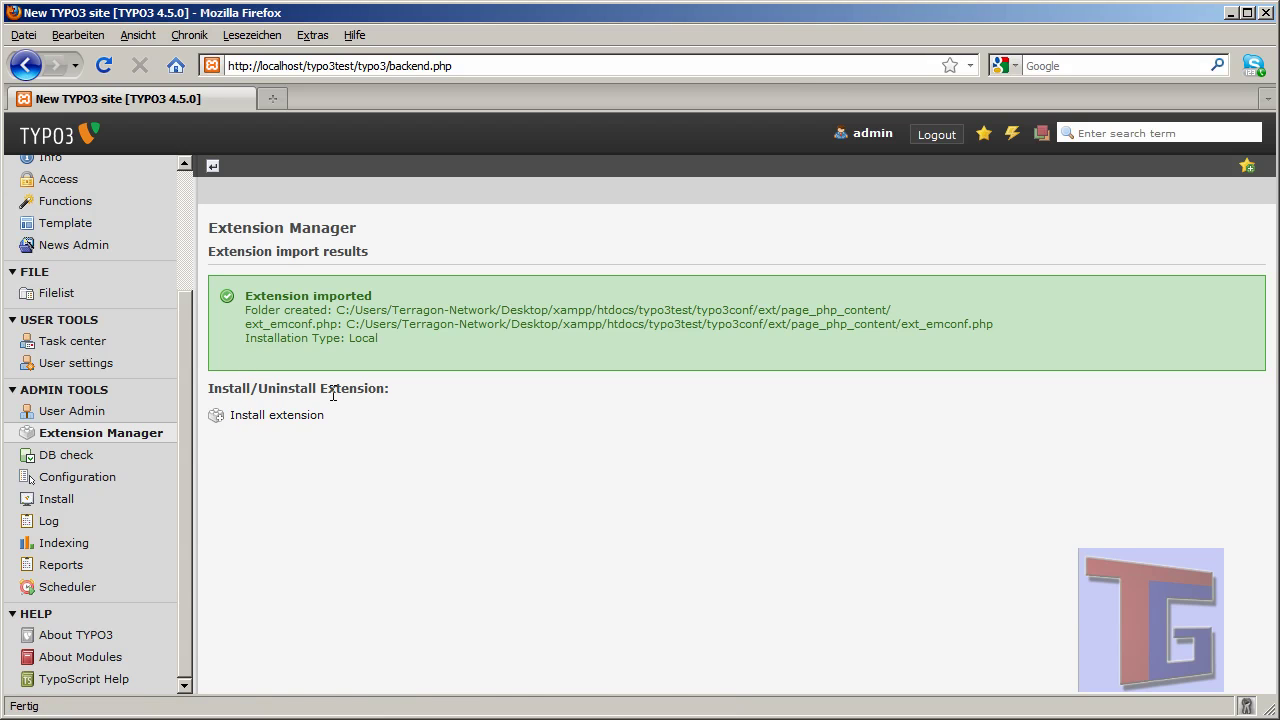
Step: Install Page PHP Content, reaching its ALTER TABLE tt_content tx_pagephpcontent_php_code database update
click(257, 426)
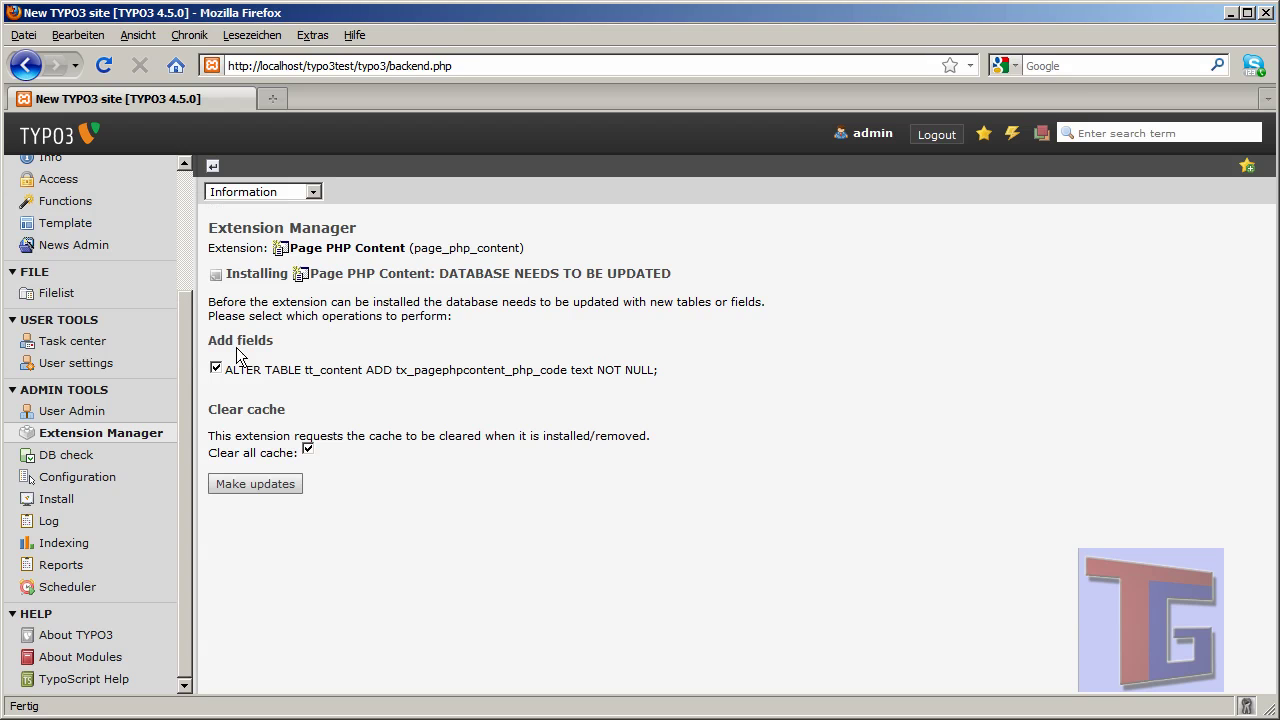
drag(227, 372, 646, 376)
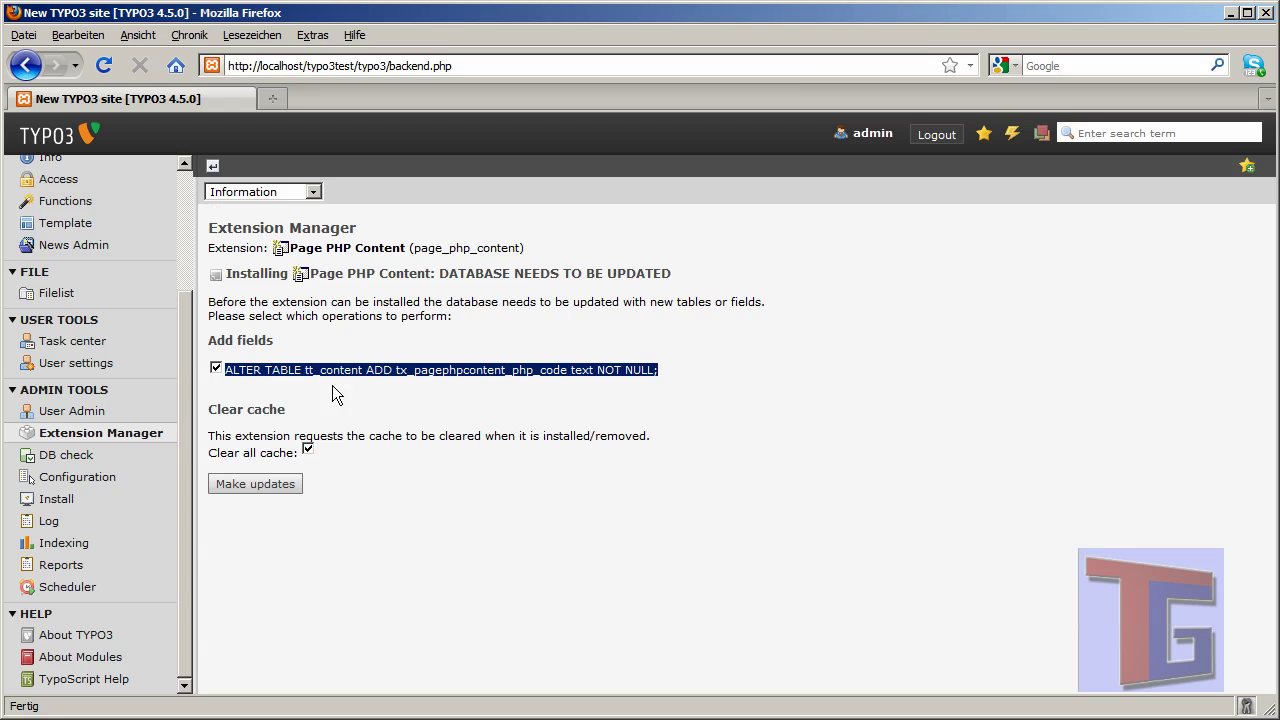
click(238, 418)
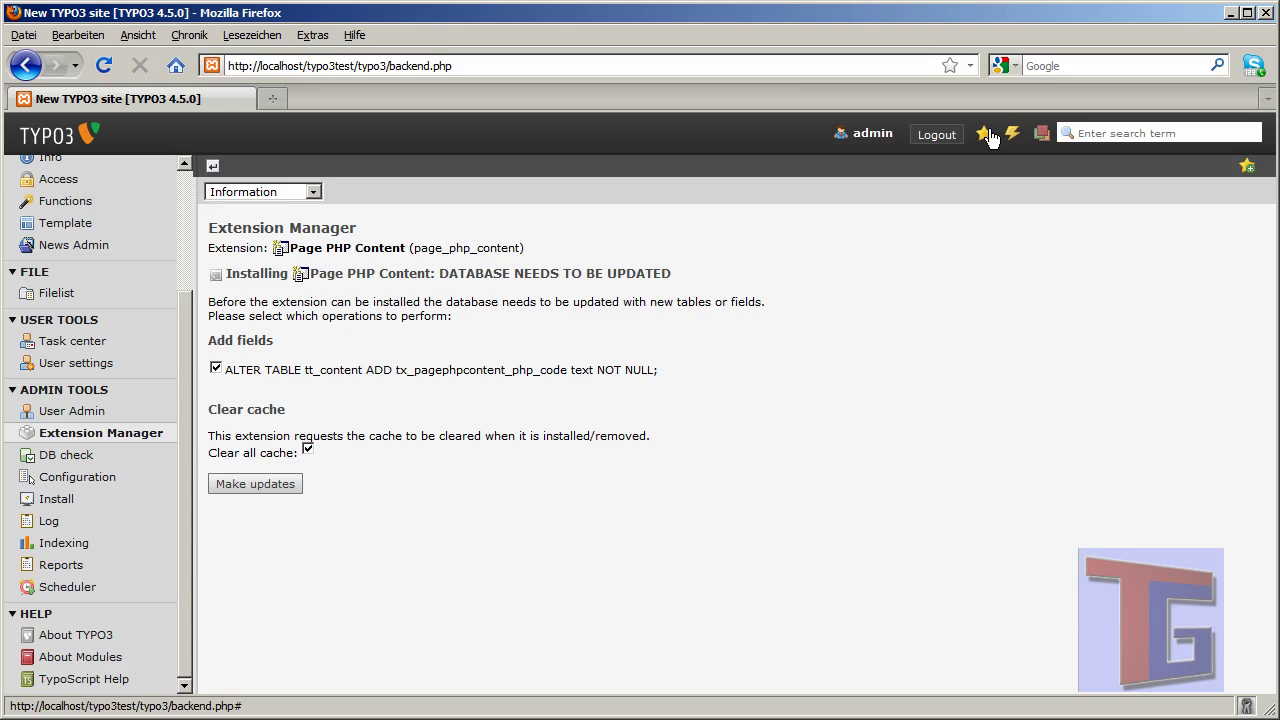
Step: Apply the database update to finish installing page_php_content, then open Web > Page
click(252, 488)
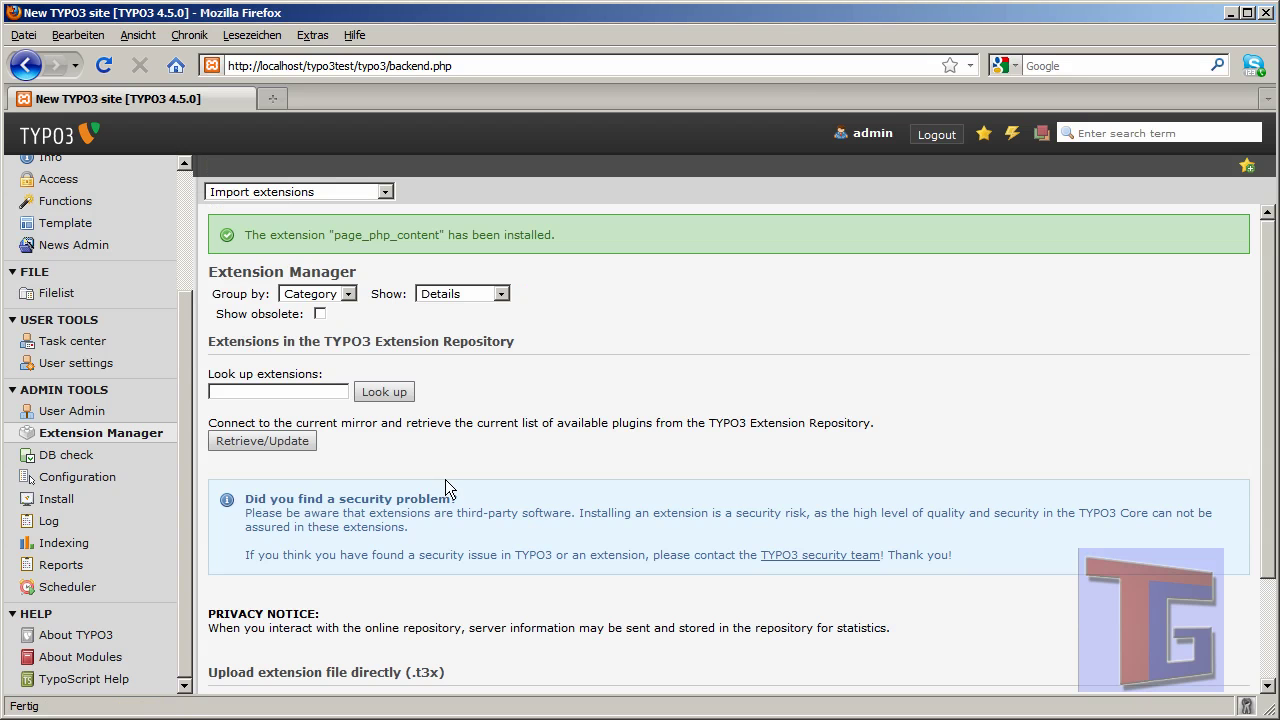
drag(585, 235, 249, 235)
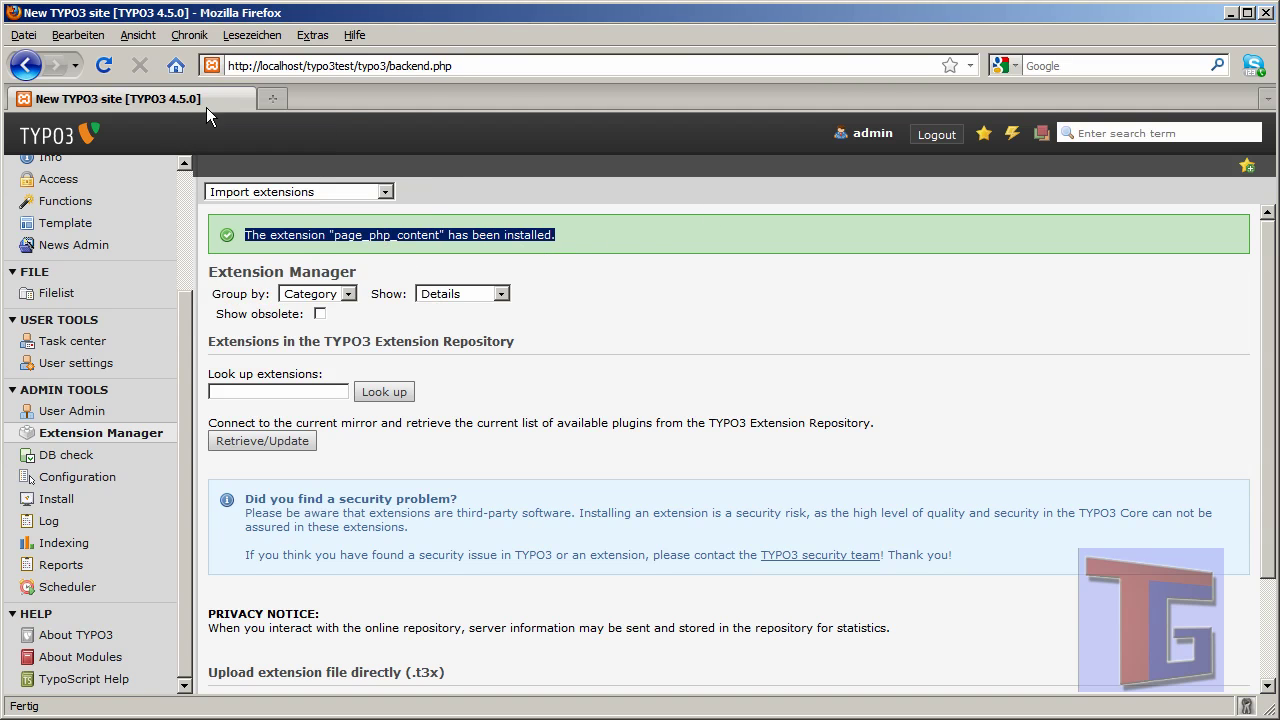
click(622, 256)
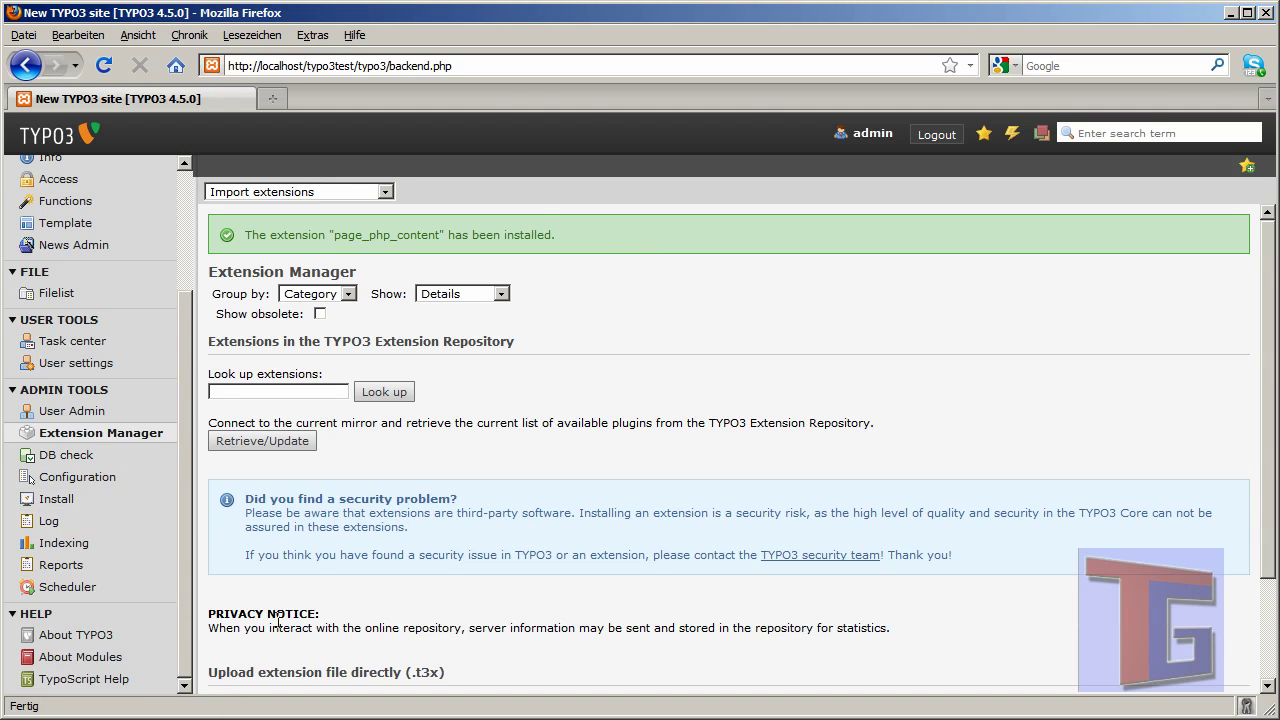
drag(182, 449, 183, 291)
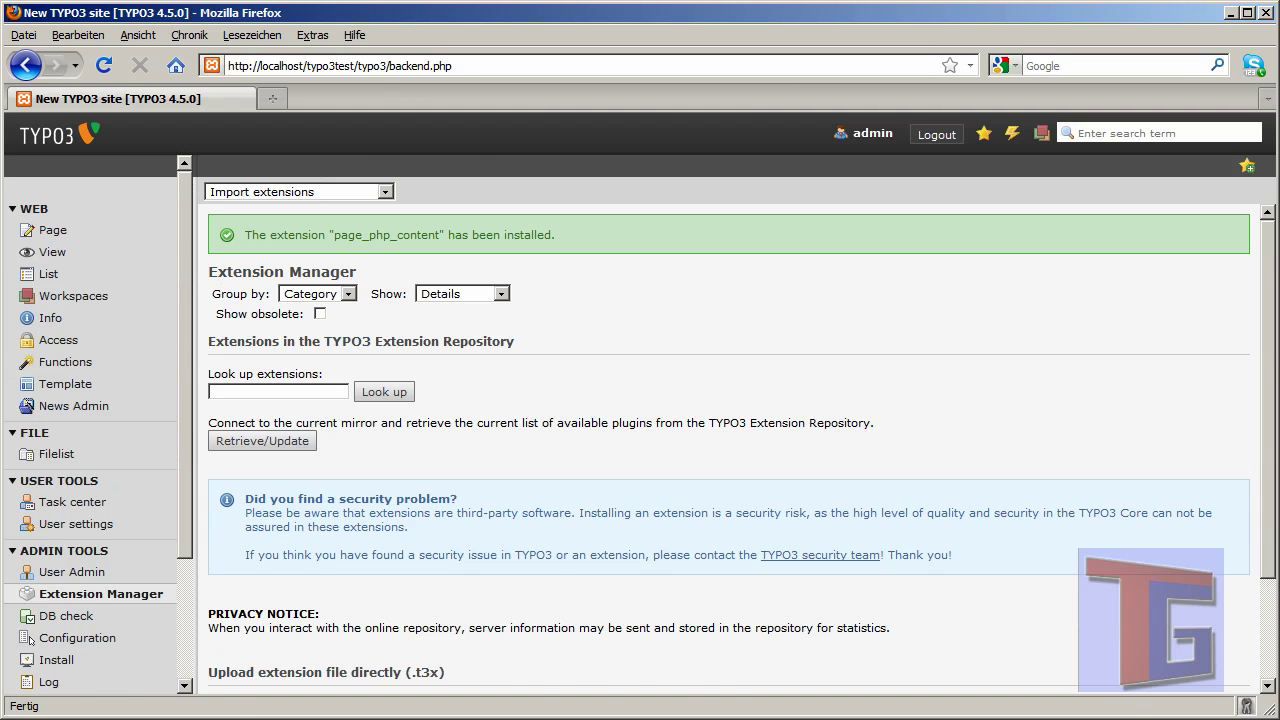
click(57, 236)
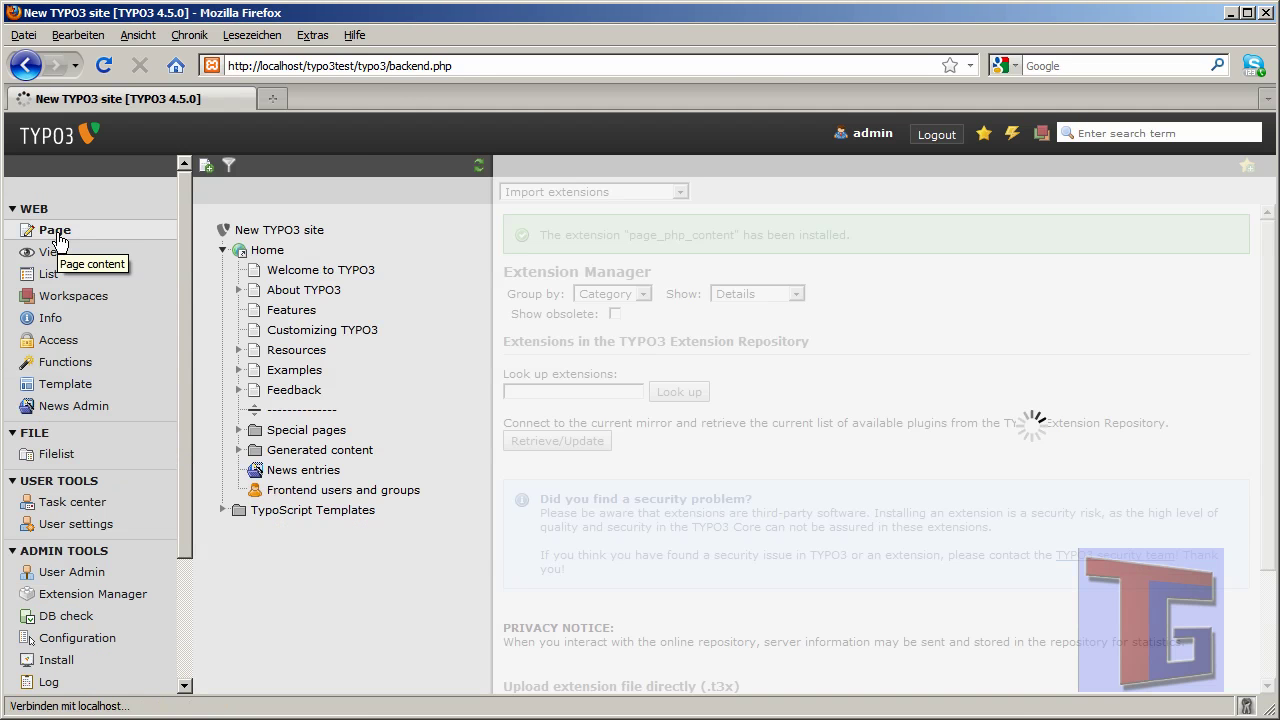
Step: Try showing Welcome to TYPO3 on the frontend and allow pop-ups for localhost
click(307, 276)
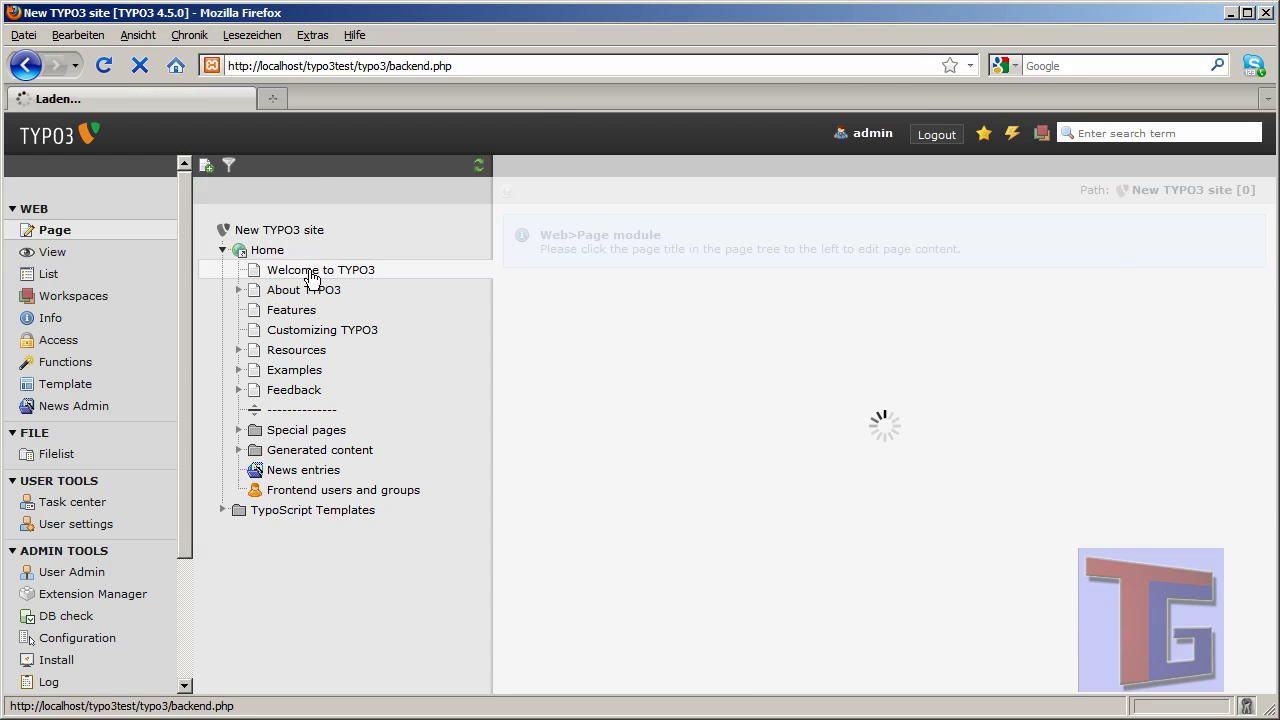
right_click(255, 282)
click(299, 288)
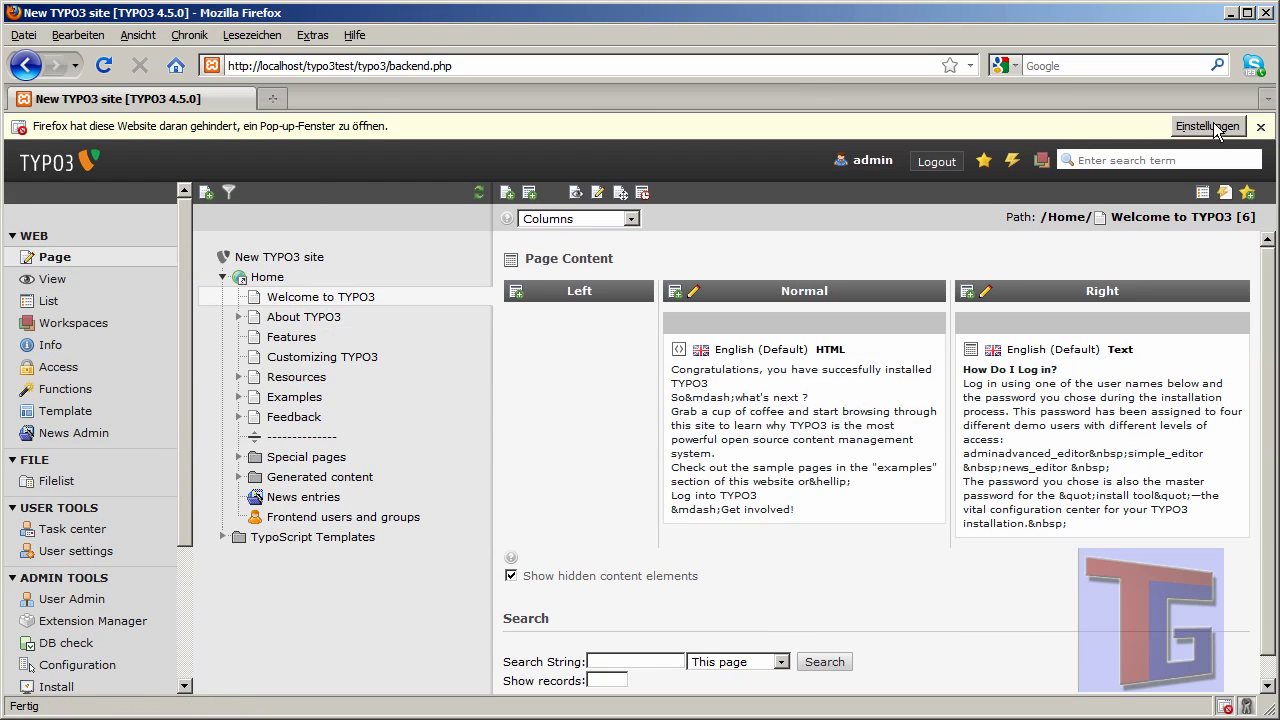
click(1208, 127)
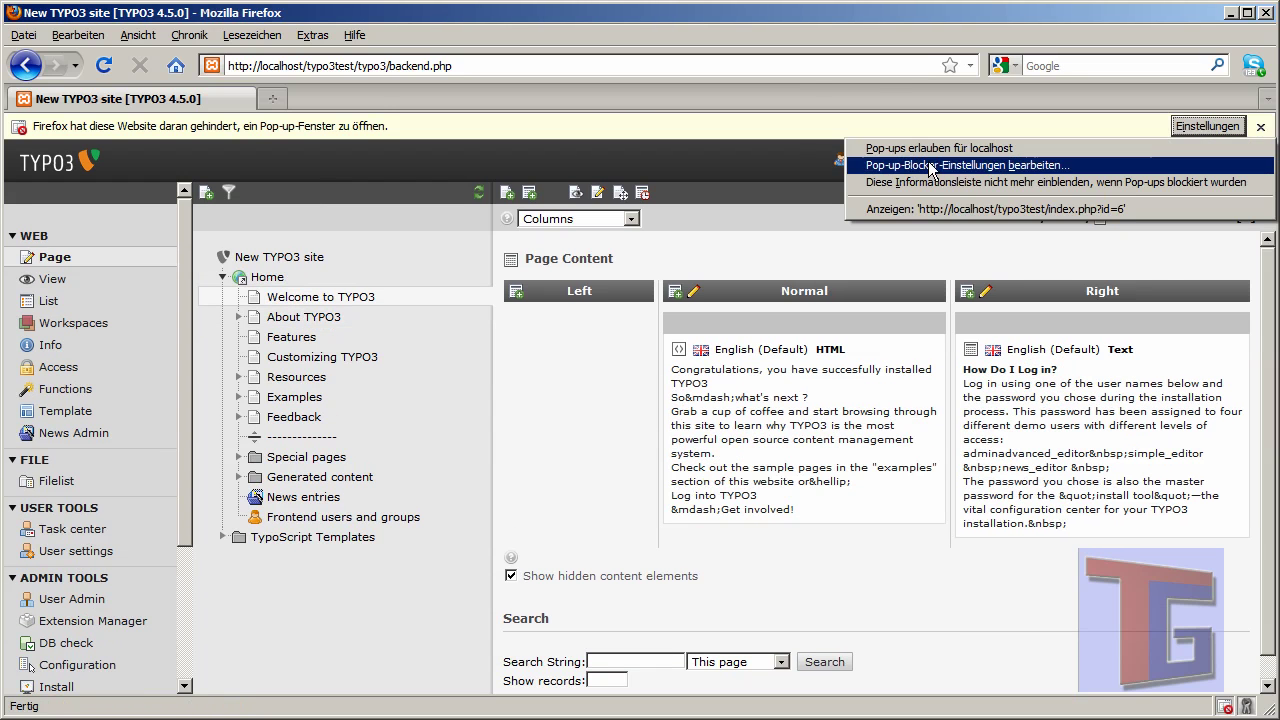
click(972, 150)
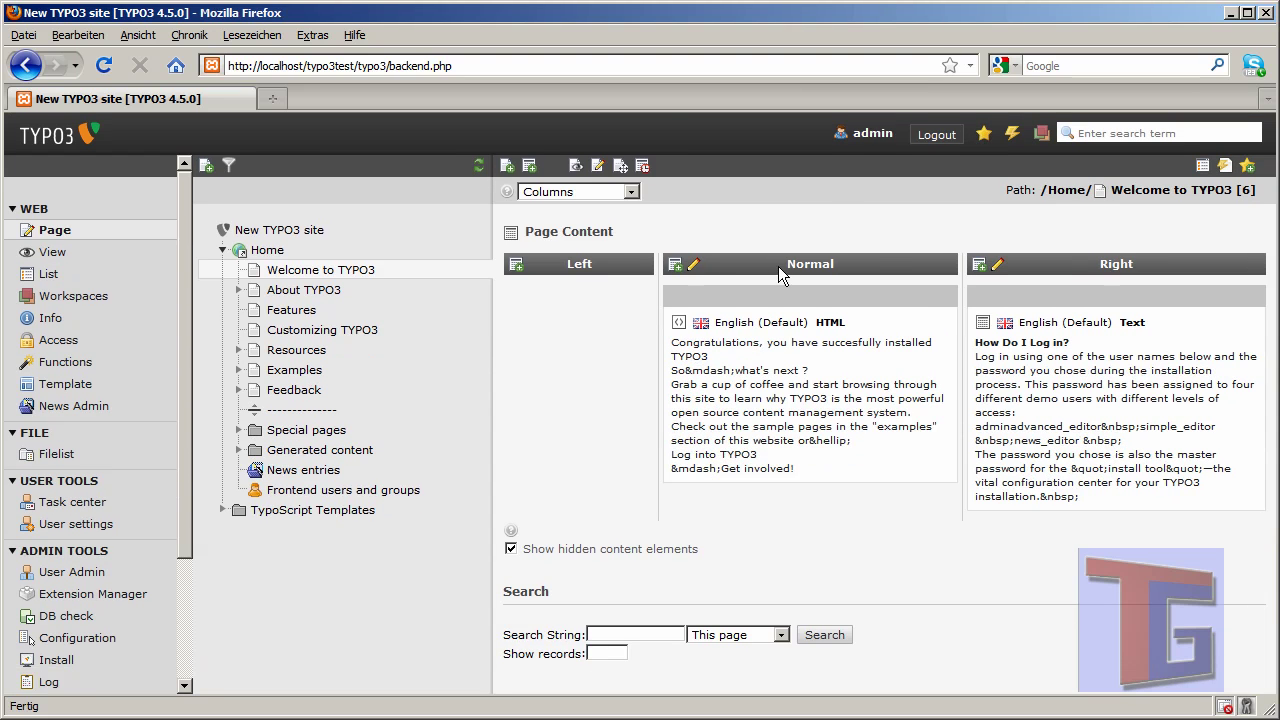
Step: Open the Welcome to TYPO3 frontend in a new window and highlight its Congratulations heading
click(254, 272)
click(302, 310)
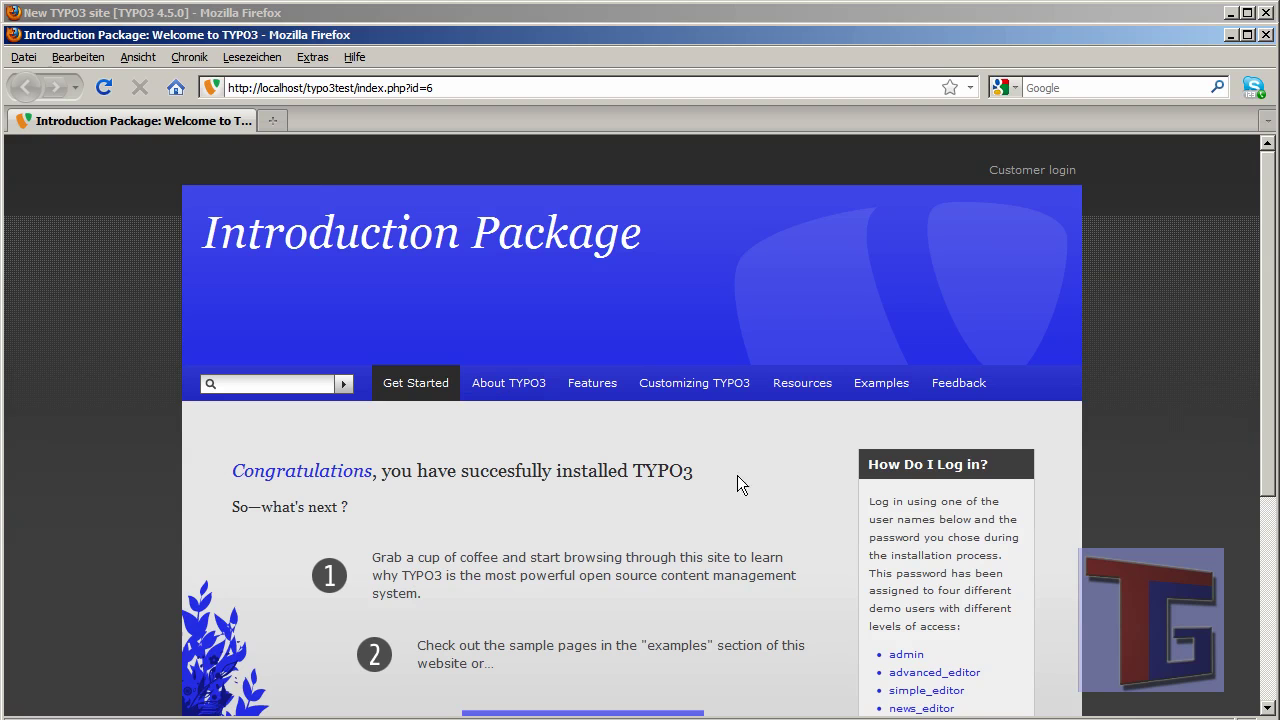
drag(712, 478, 233, 470)
click(473, 354)
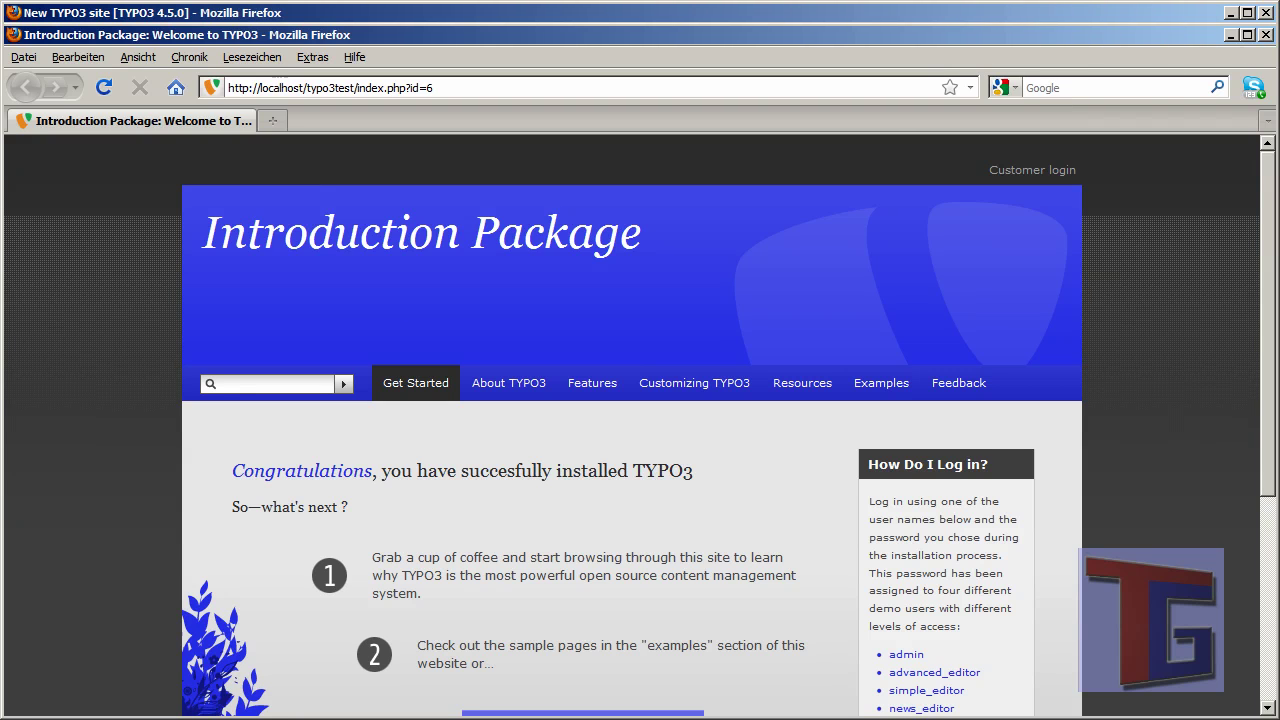
Step: Close the frontend window and reload Welcome to TYPO3's content, noting the Normal column
click(1231, 35)
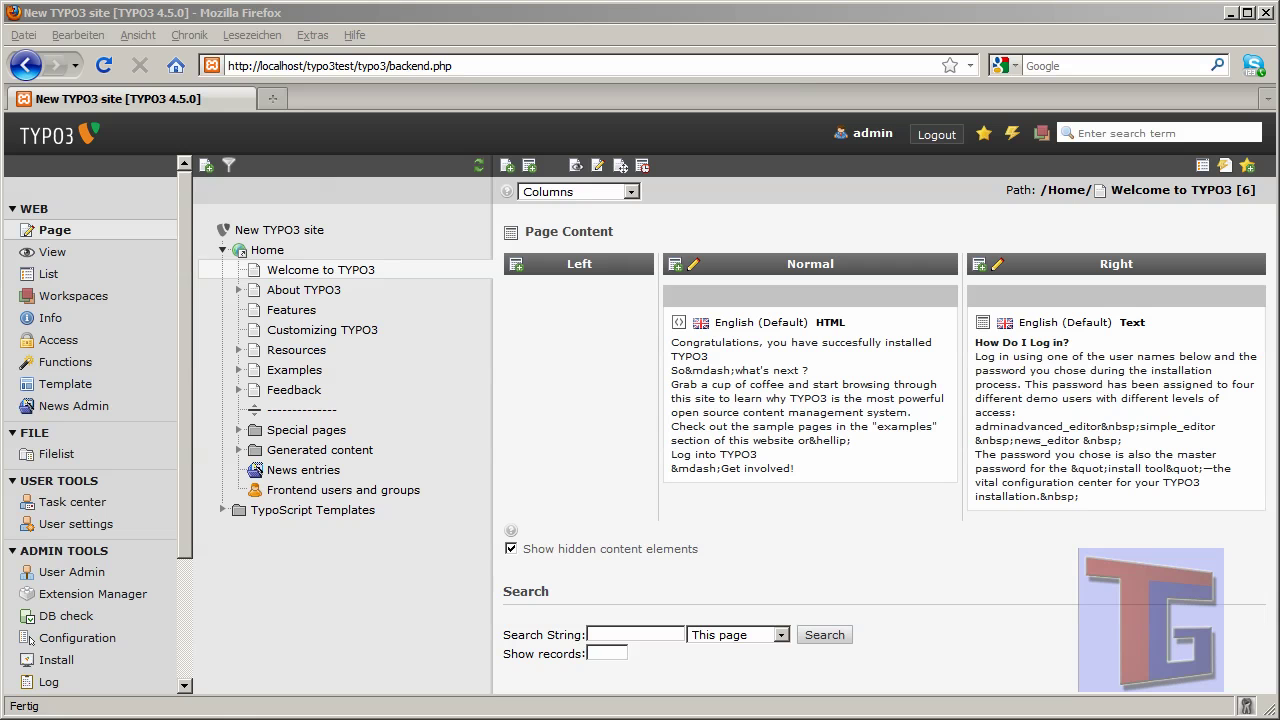
click(290, 277)
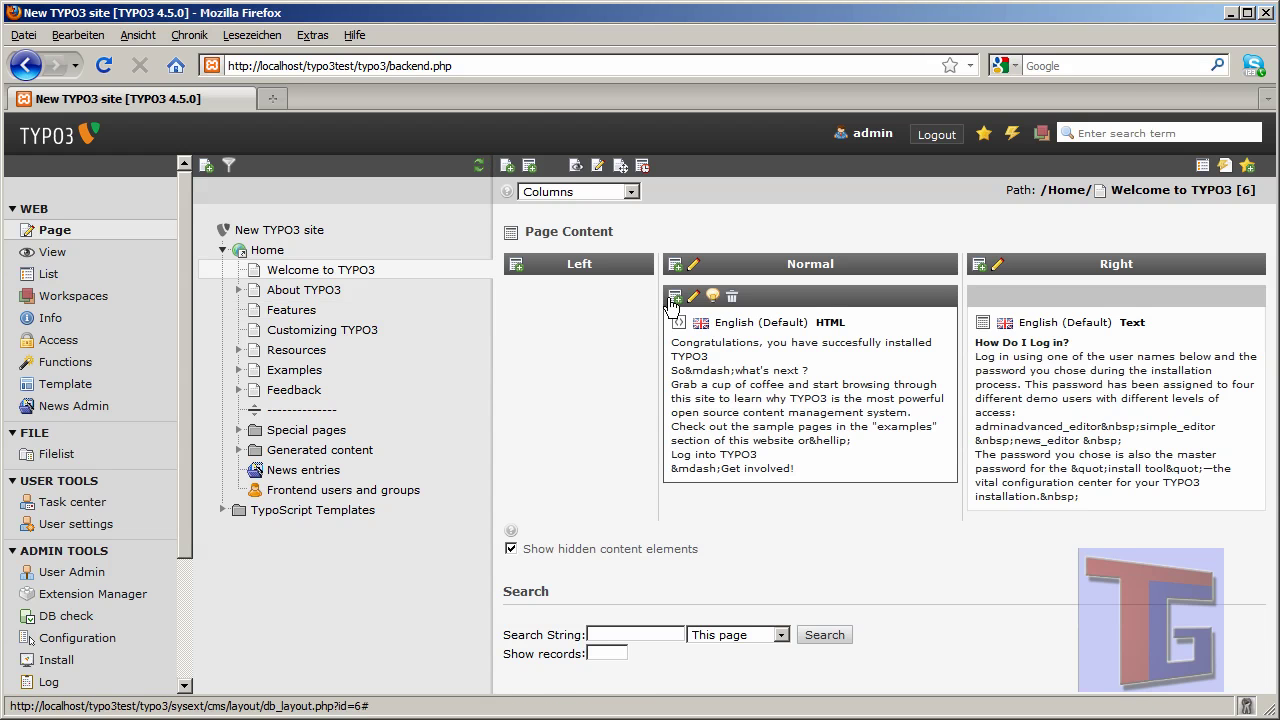
mouse_move(684, 305)
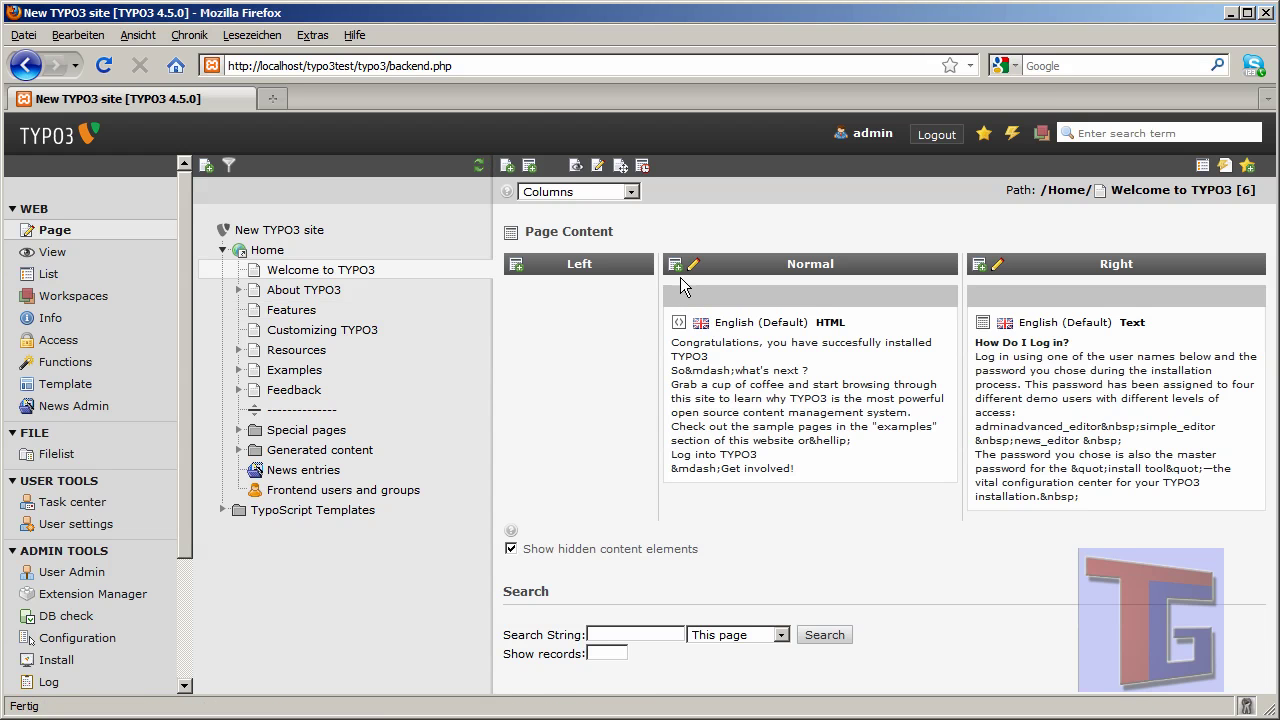
drag(860, 266, 785, 271)
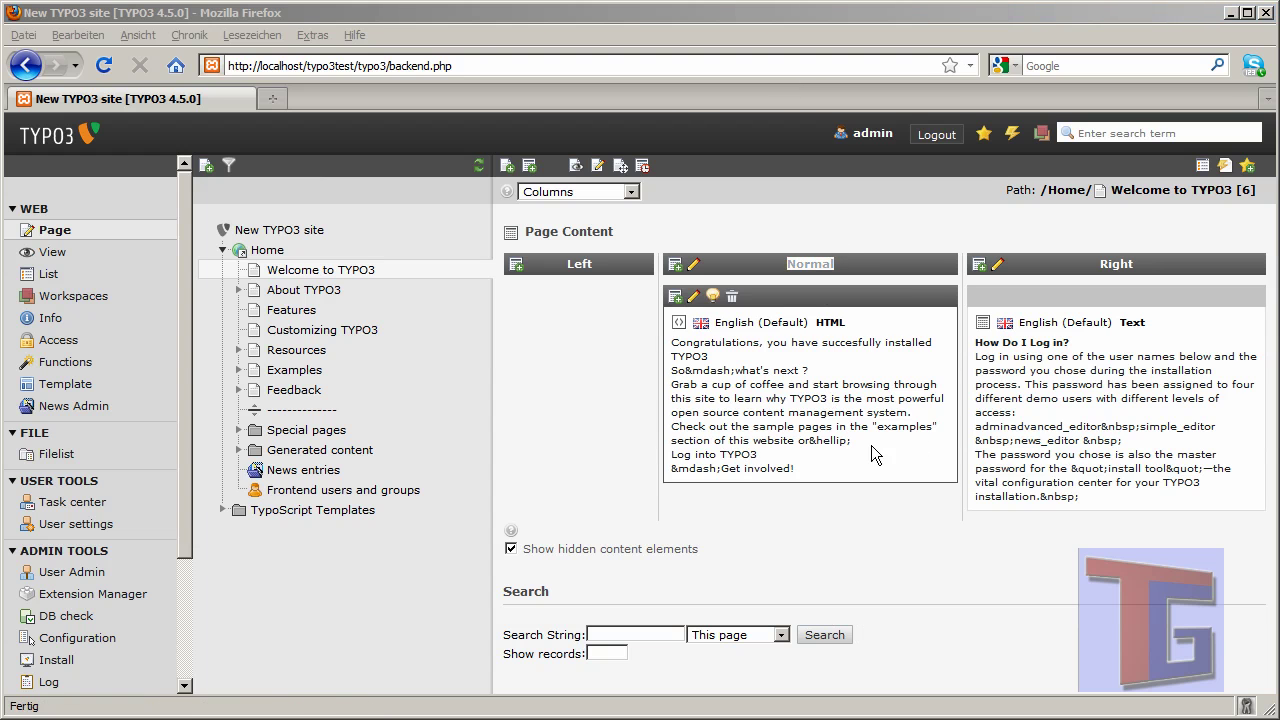
click(760, 262)
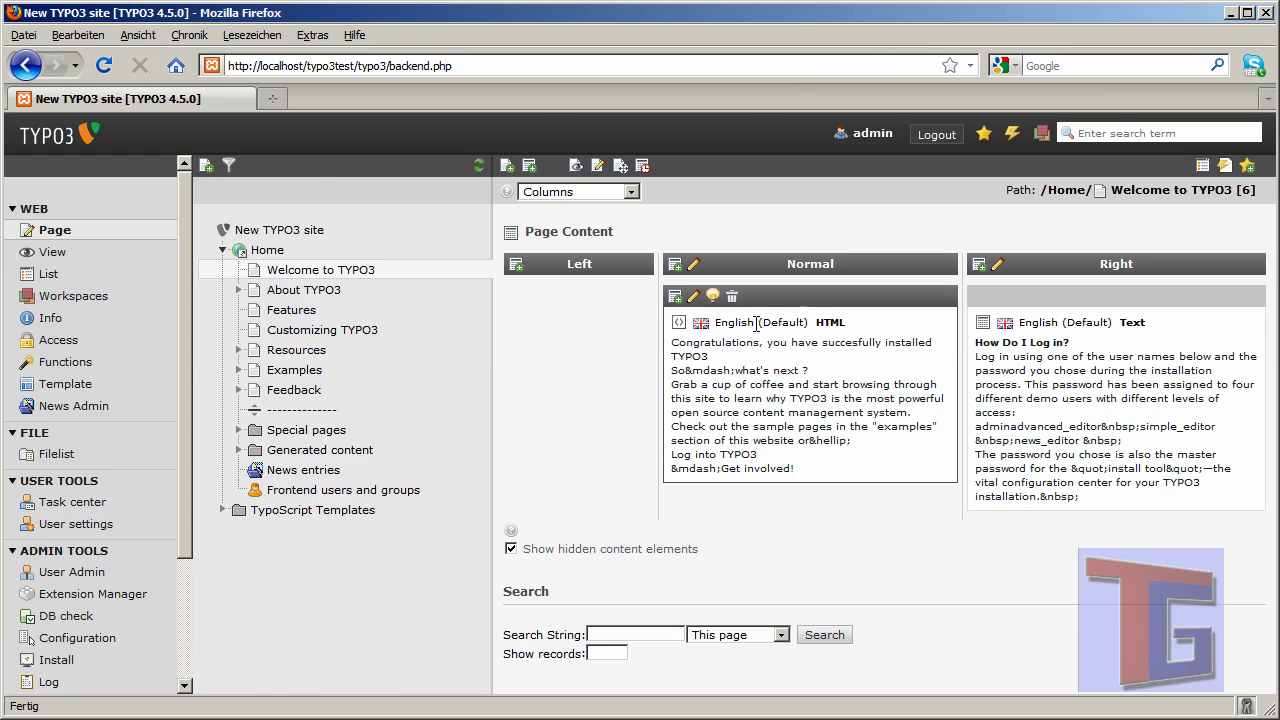
Step: Add content to the Normal column, browse the wizard's tabs, and choose Regular Text Element
click(676, 265)
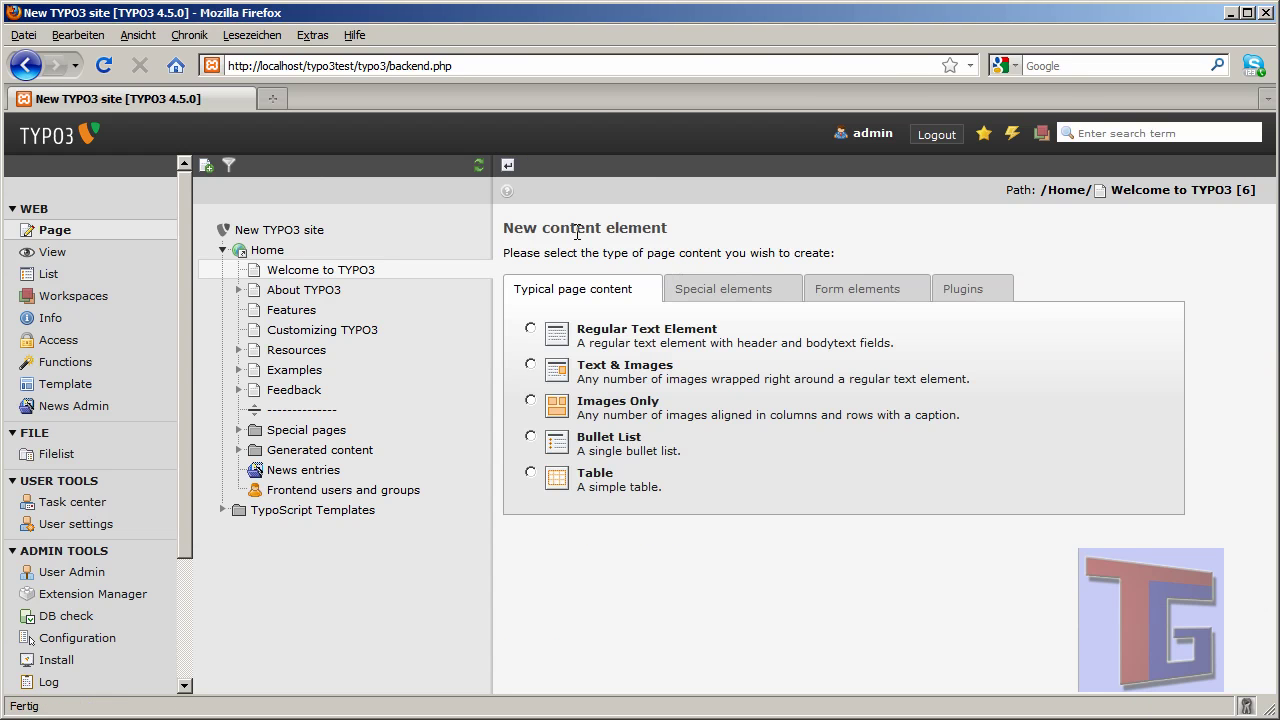
click(741, 298)
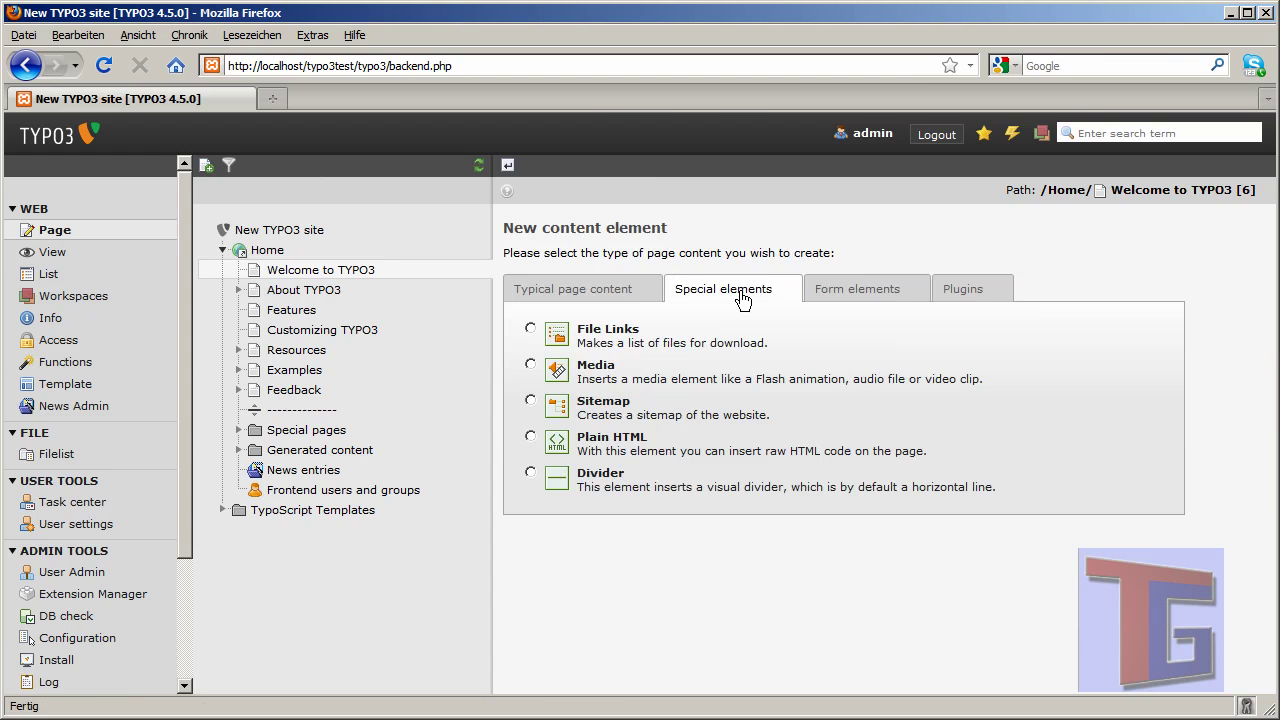
click(855, 290)
click(944, 295)
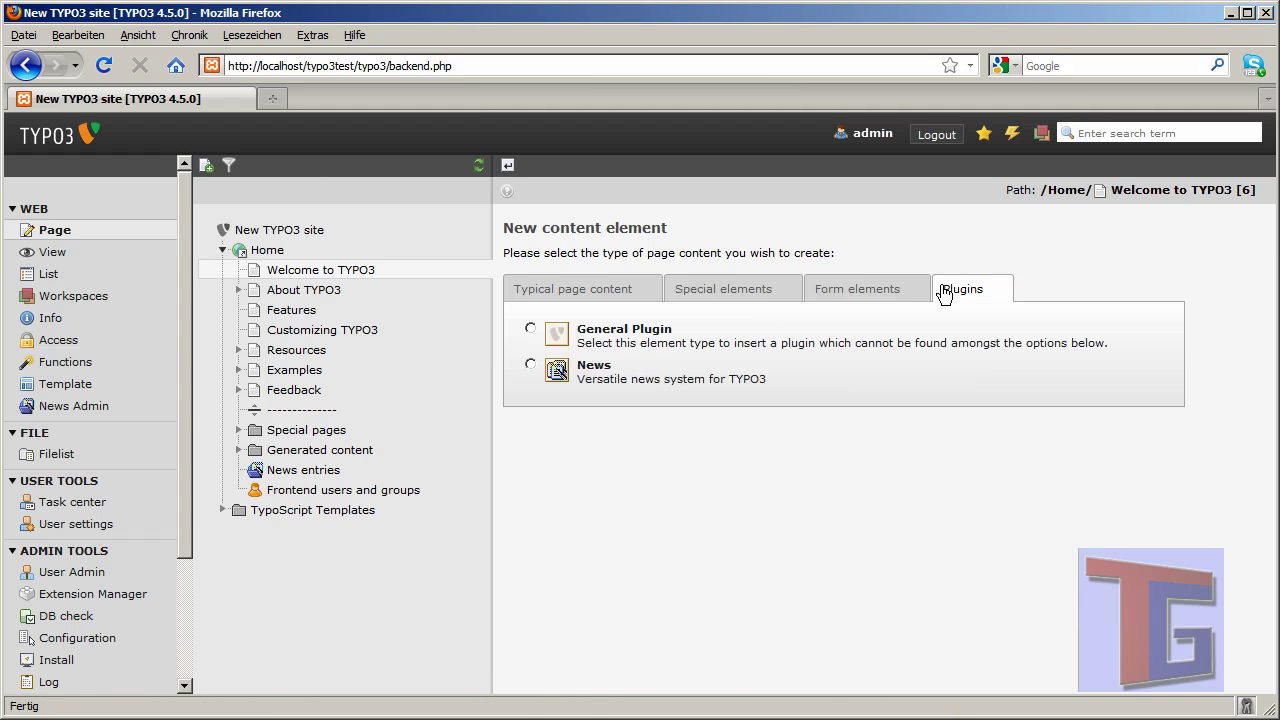
click(587, 293)
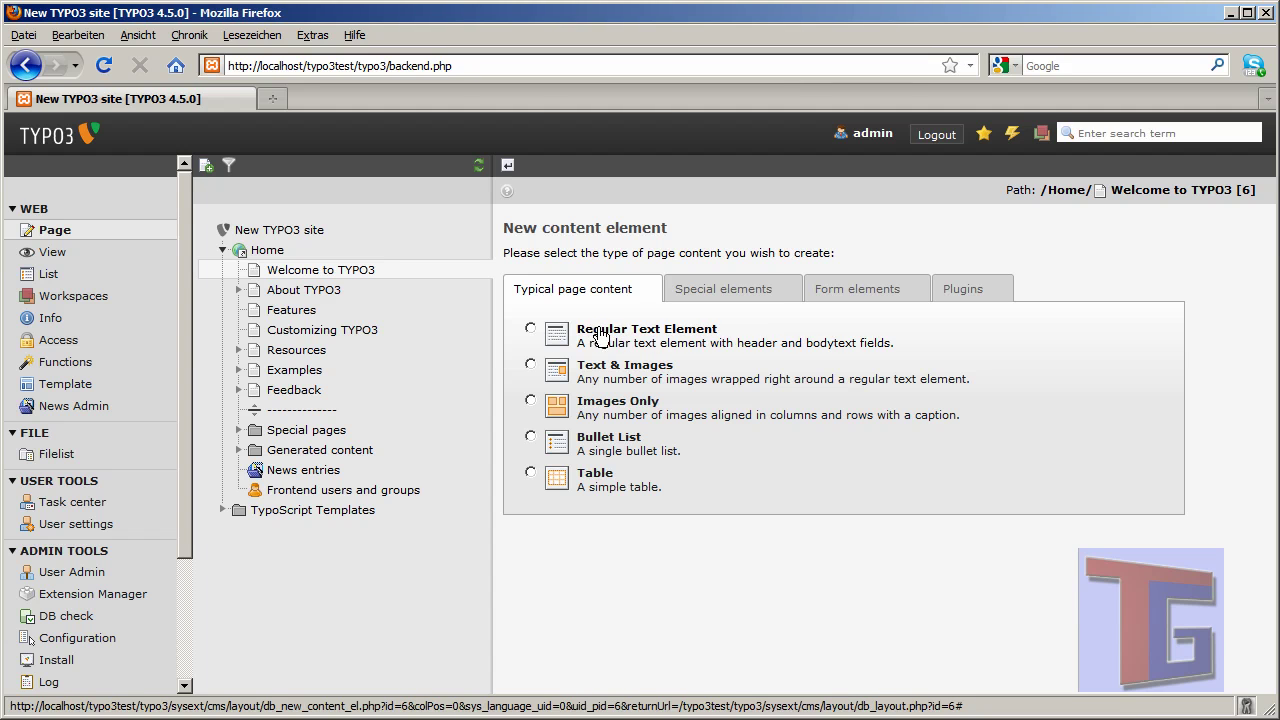
click(603, 337)
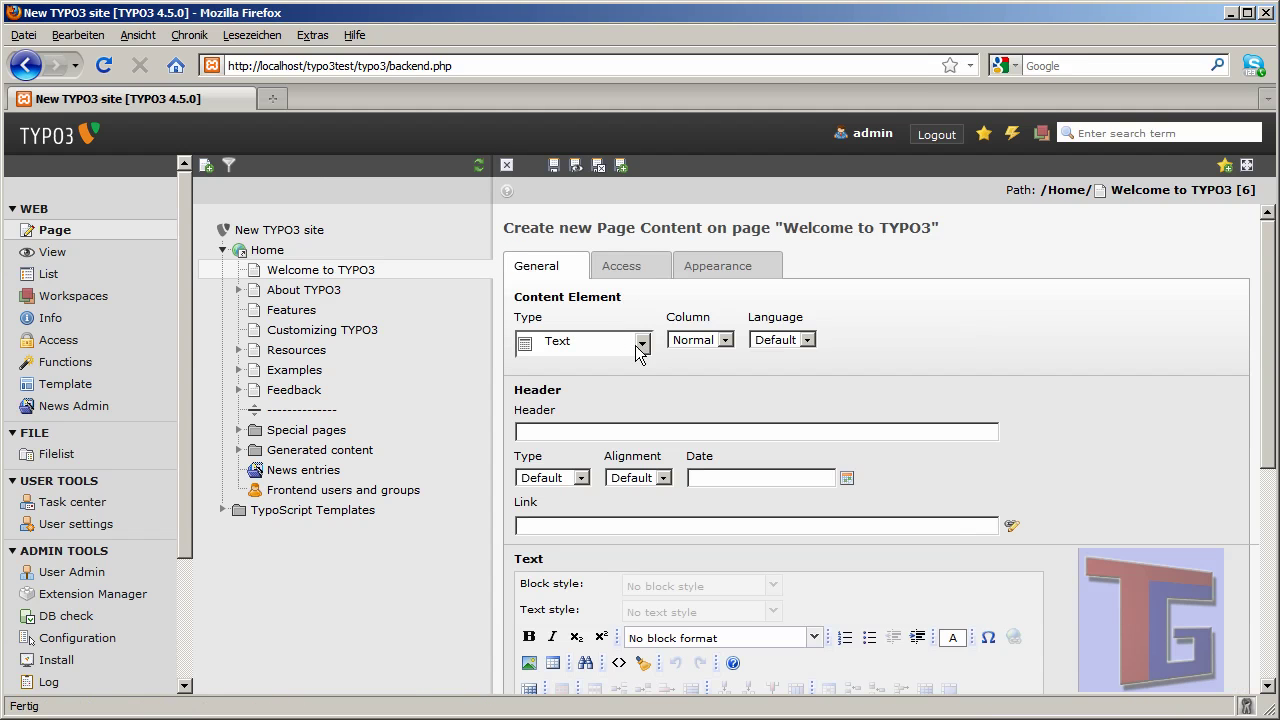
Step: Change the element Type to PHP Script and confirm saving to refresh the form
click(642, 343)
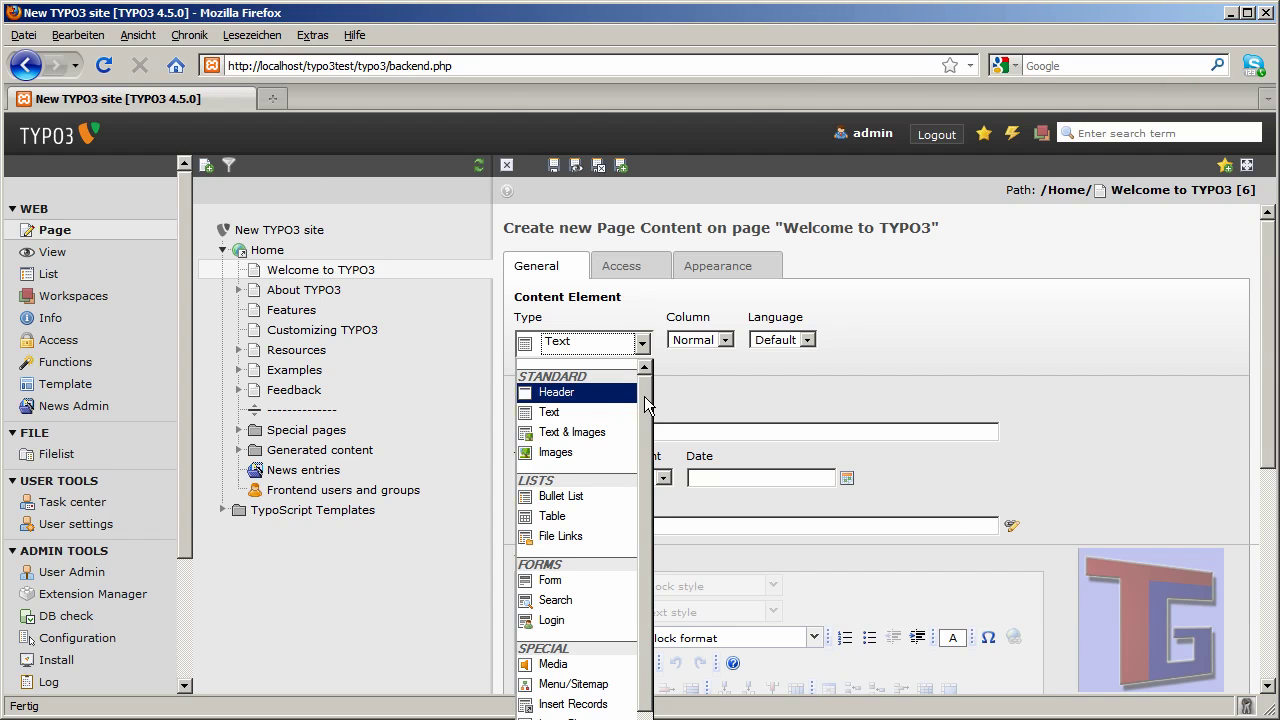
scroll(645, 403, down, 1)
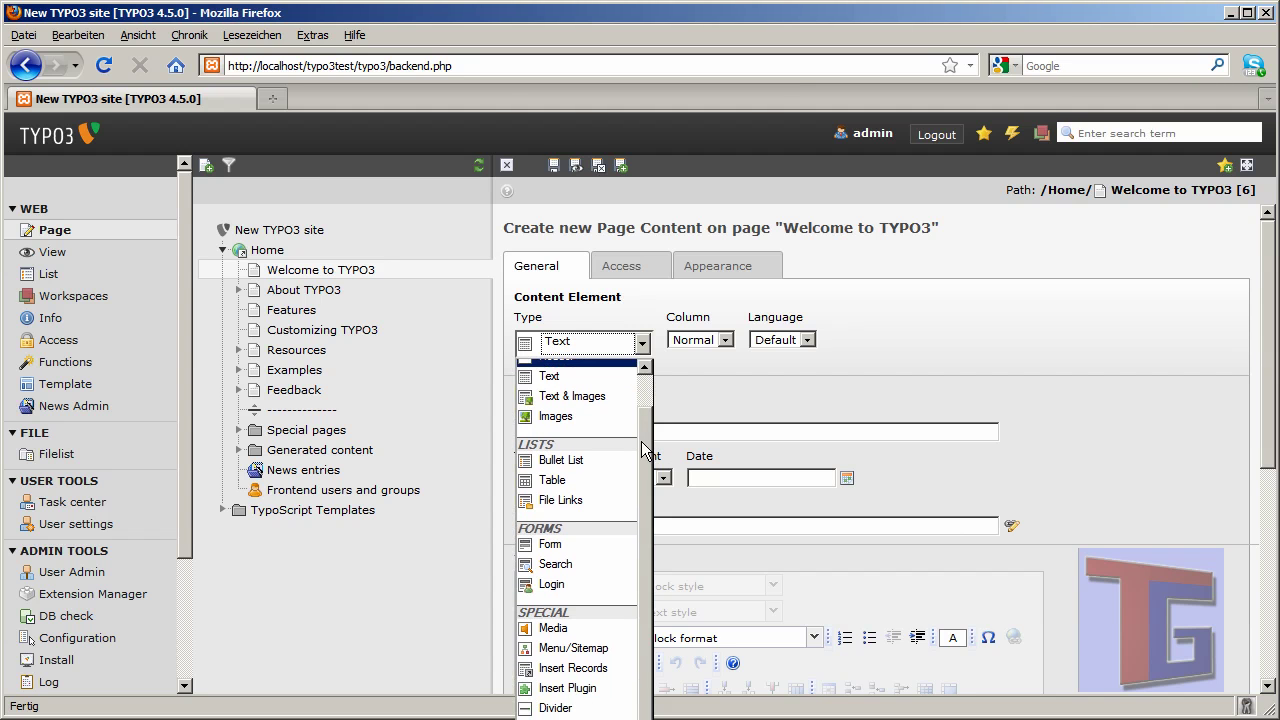
scroll(648, 583, down, 1)
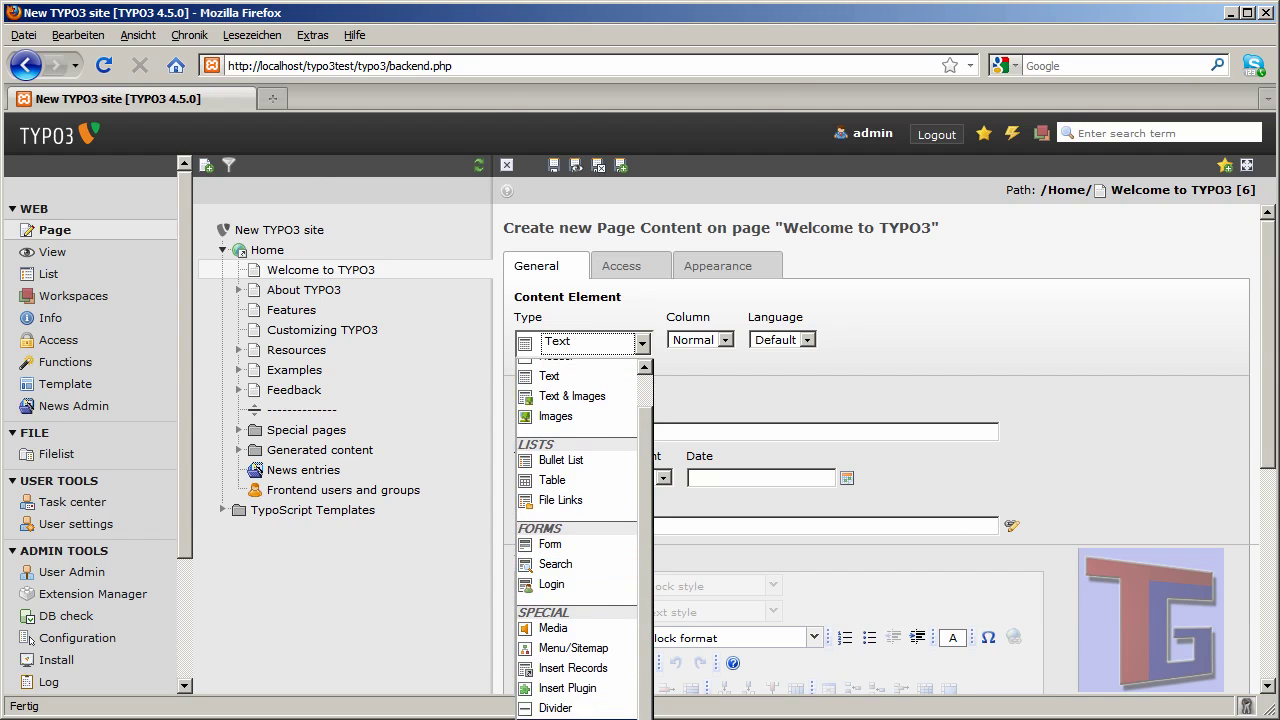
click(572, 396)
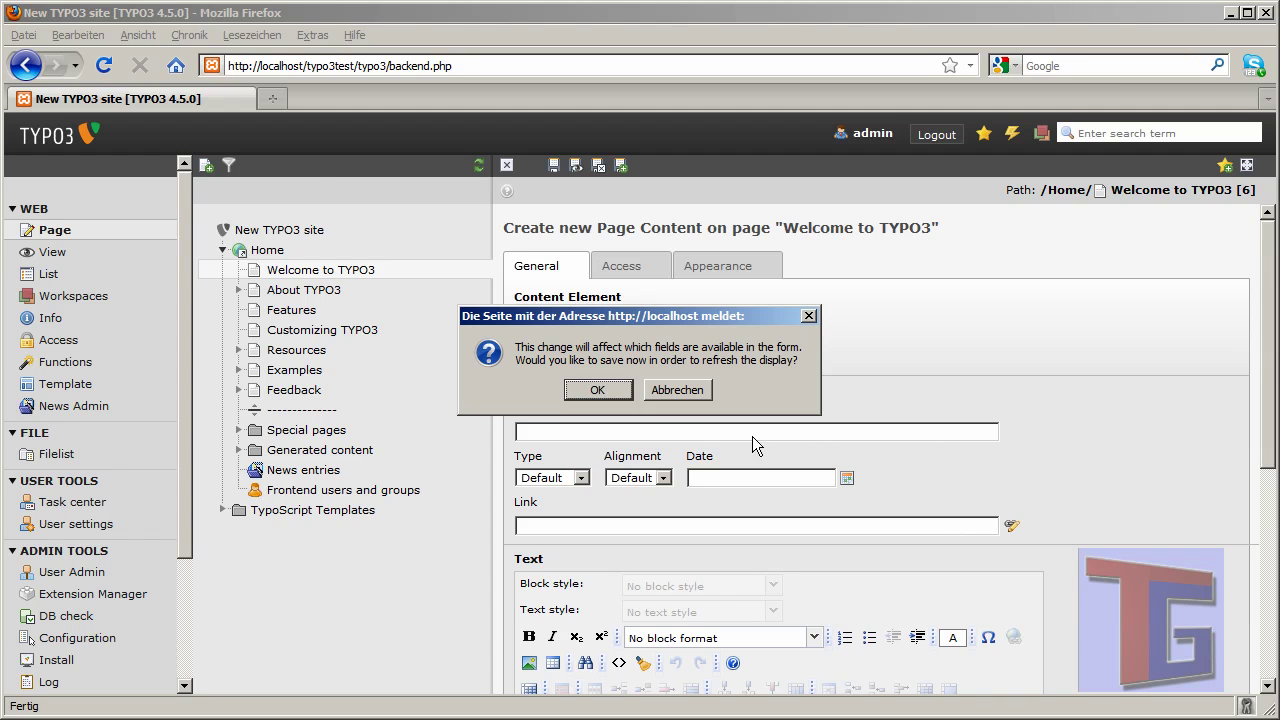
click(597, 390)
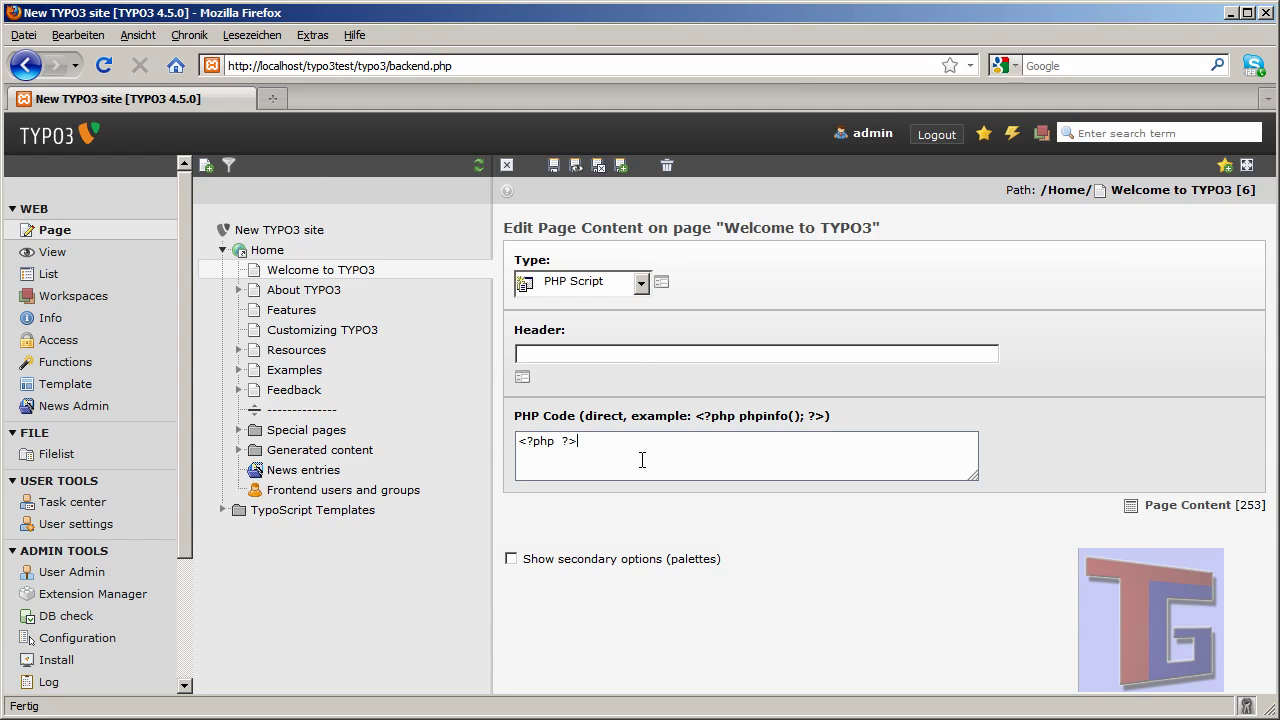
Step: Lay out the PHP Code as three lines: <?php, echo "Hello World!";, and ?>
key(Return)
key(Return)
key(Up)
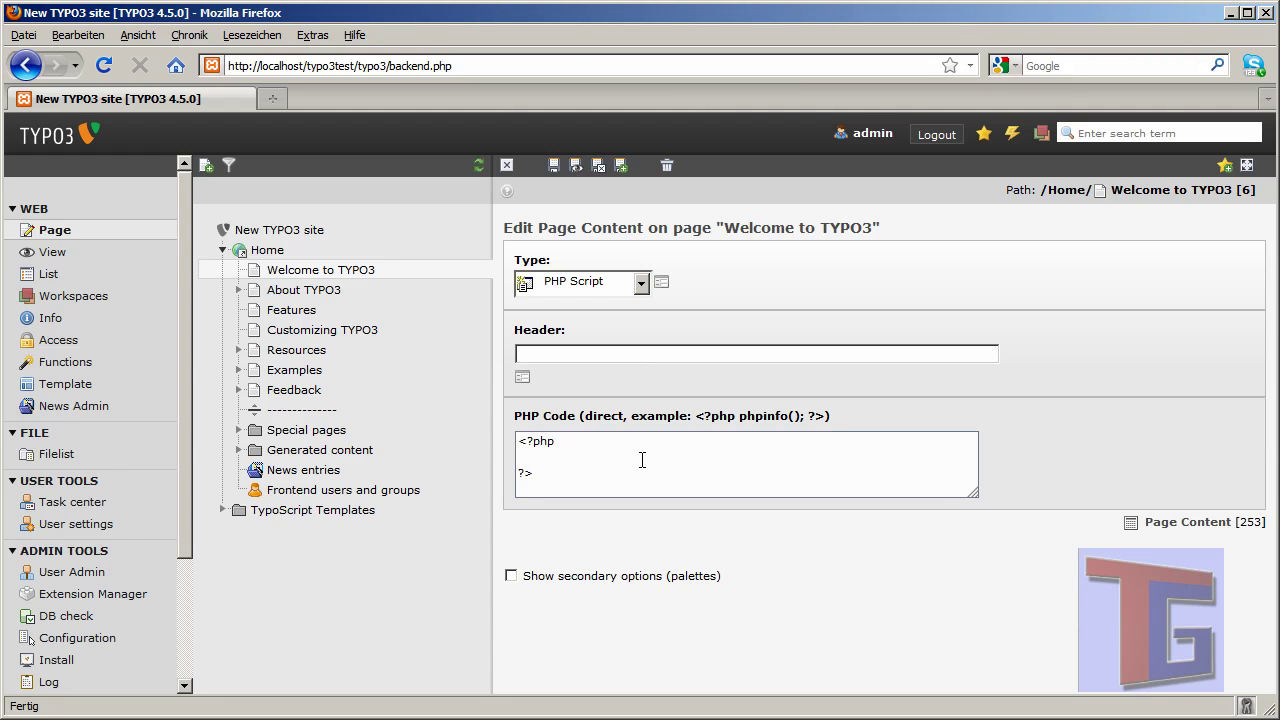
drag(552, 478, 508, 440)
click(569, 452)
text(d!")
text(;)
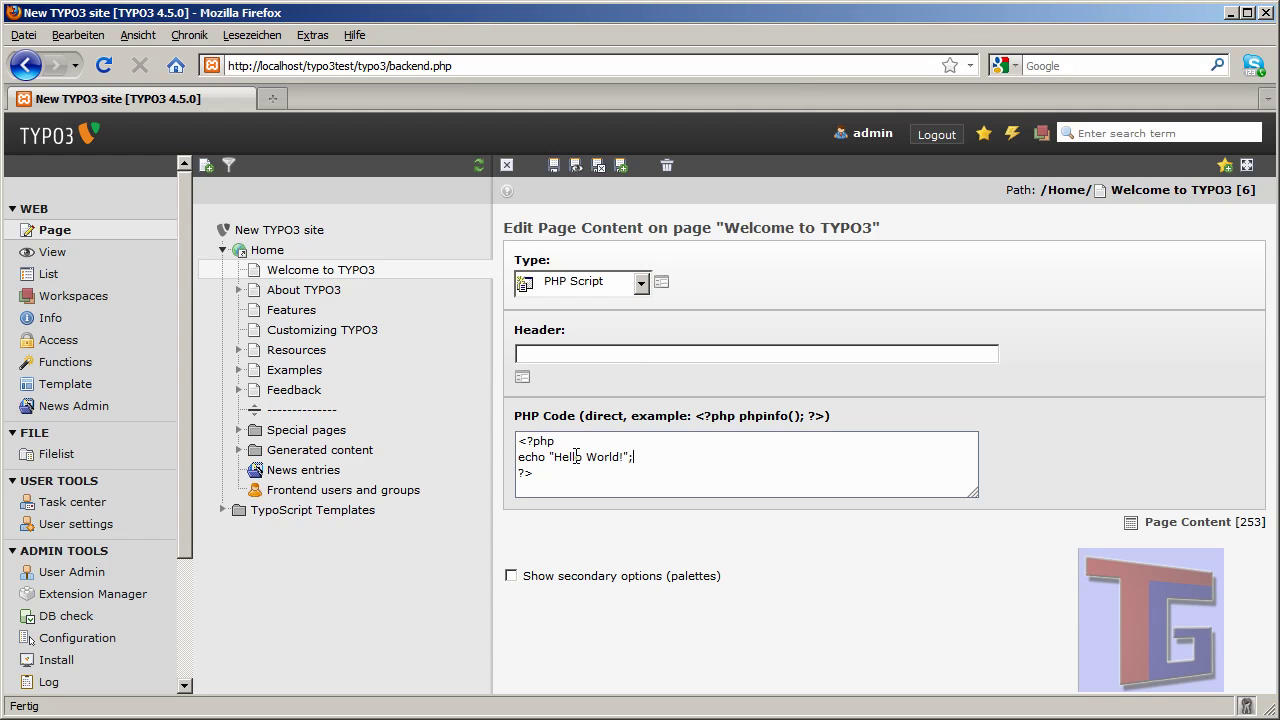
Step: Save the PHP Script element and check 'Hello World!' on the frontend Welcome page
click(575, 166)
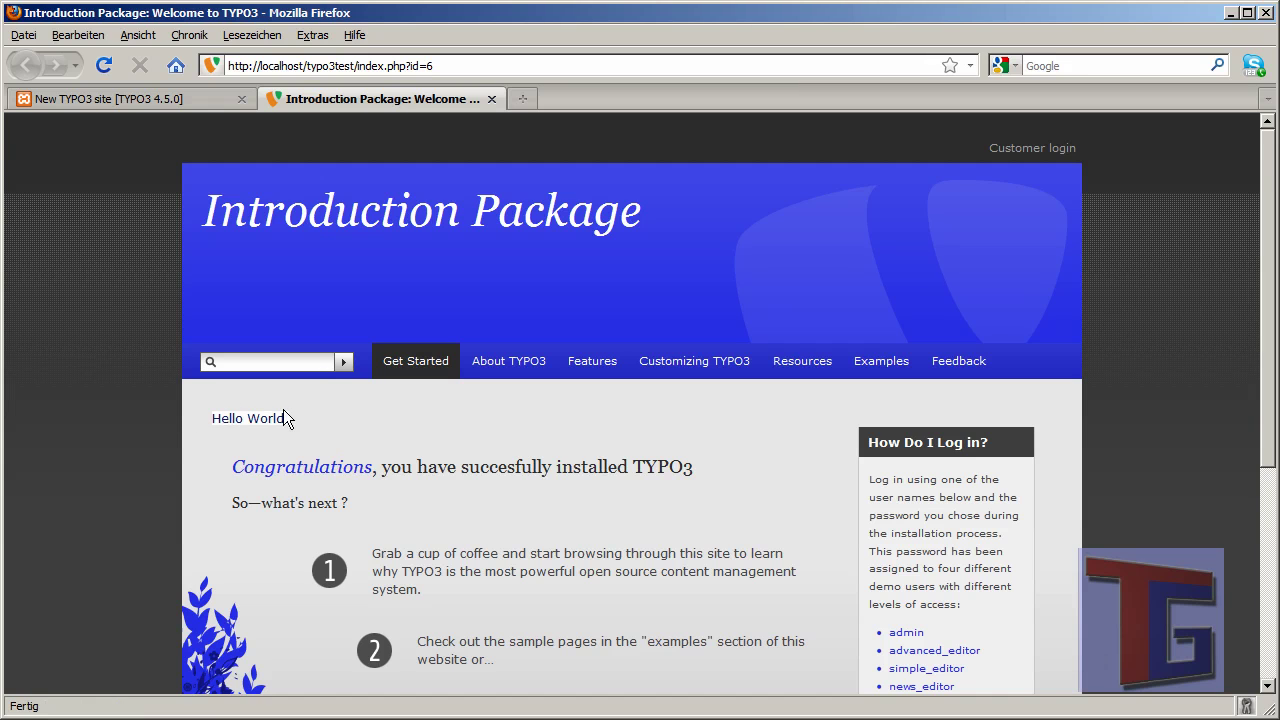
click(337, 414)
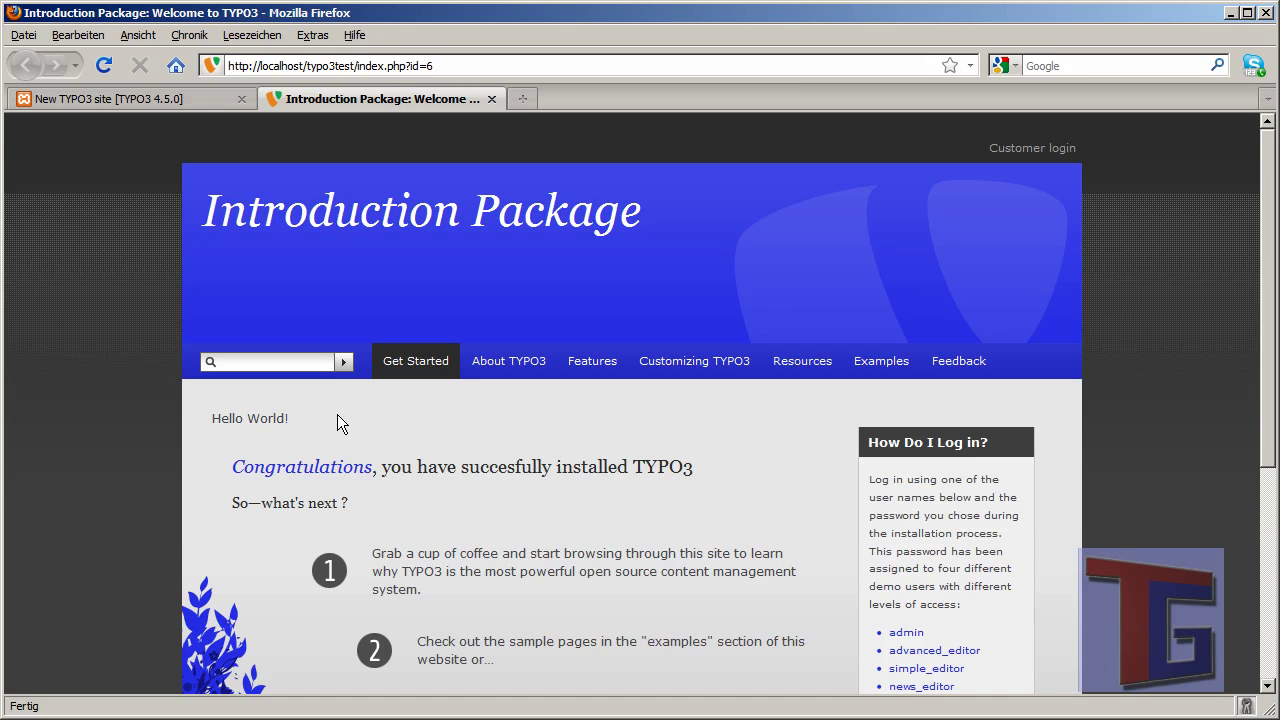
Step: Review the saved PHP code in the backend, then return to the frontend showing 'Hello World!'
click(180, 101)
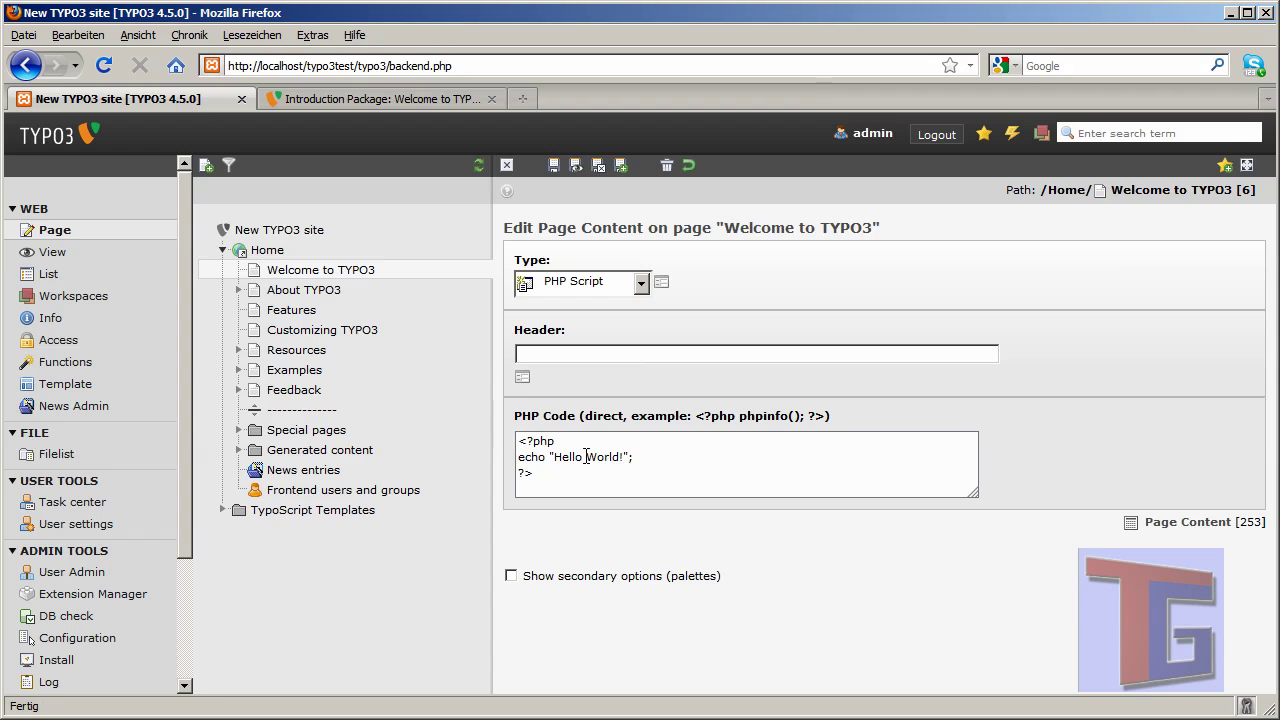
drag(618, 477, 494, 437)
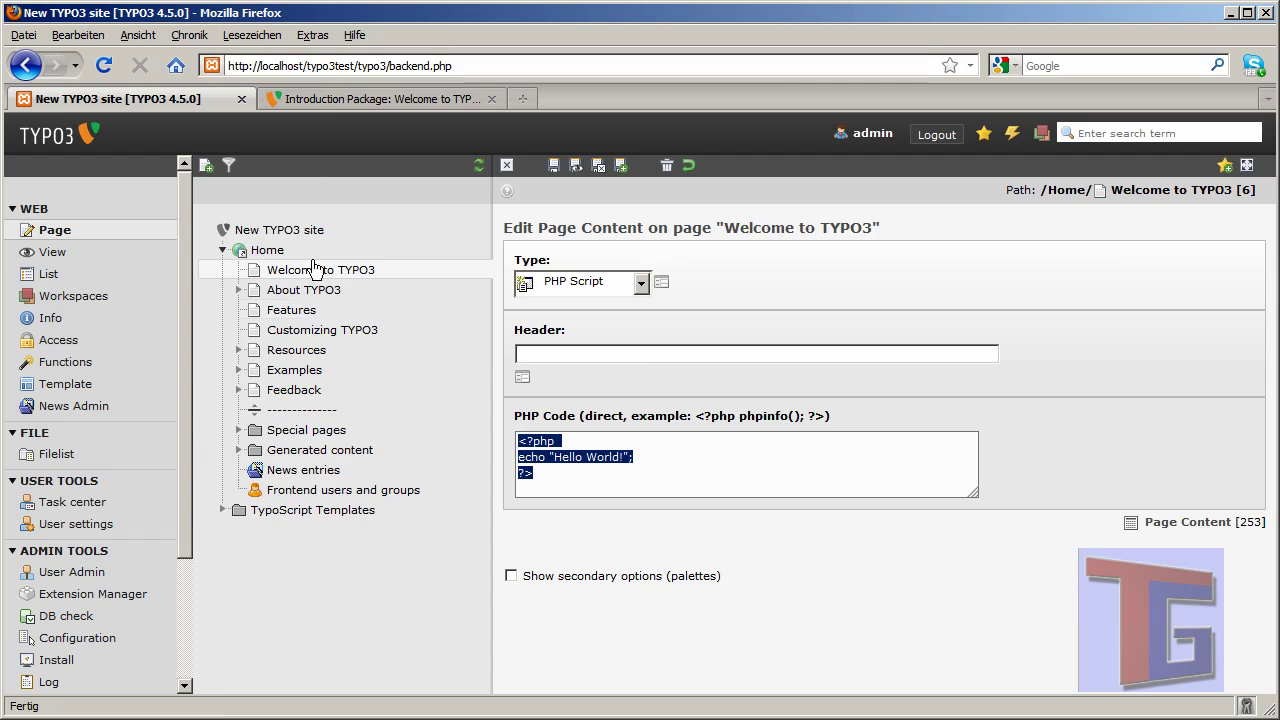
click(360, 99)
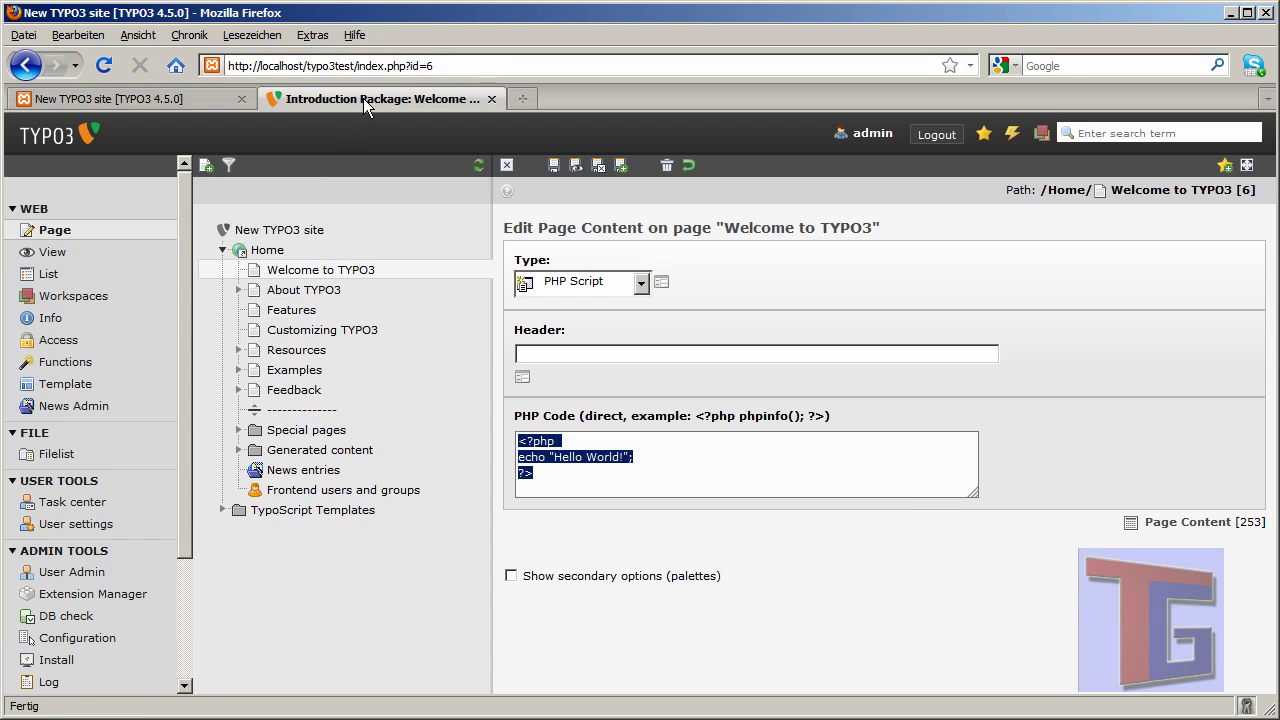